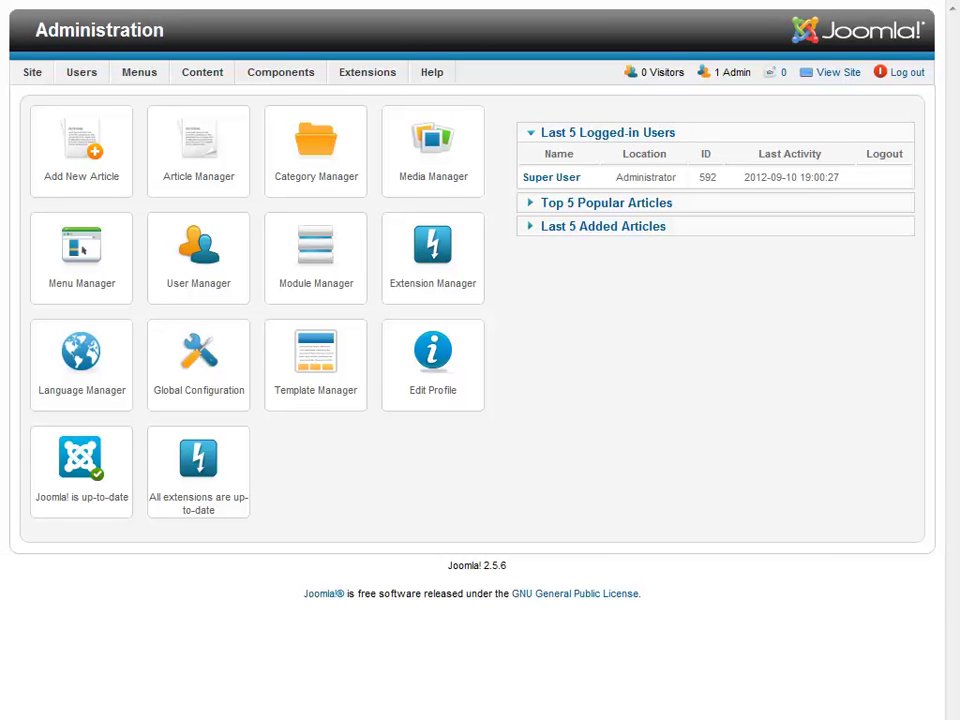
- Open the extension installer and locate Joomla_1.6-2.5_pkg_nicepaypaldownloads_v1.94.zip among the package files in the tmp folder
left_click(362, 70)
left_click(358, 96)
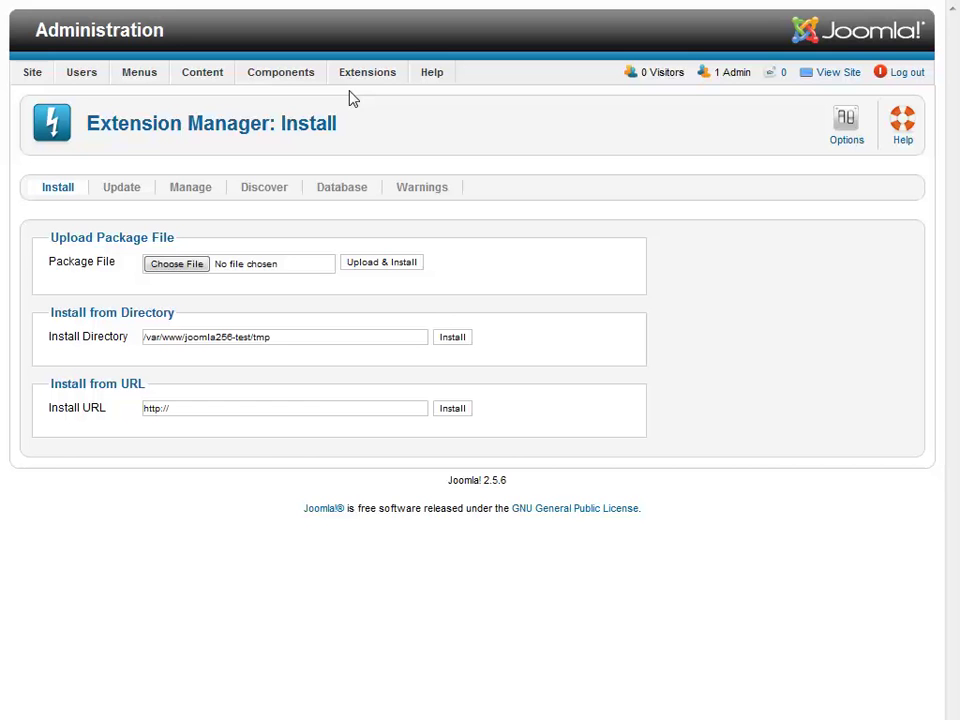
left_click(176, 263)
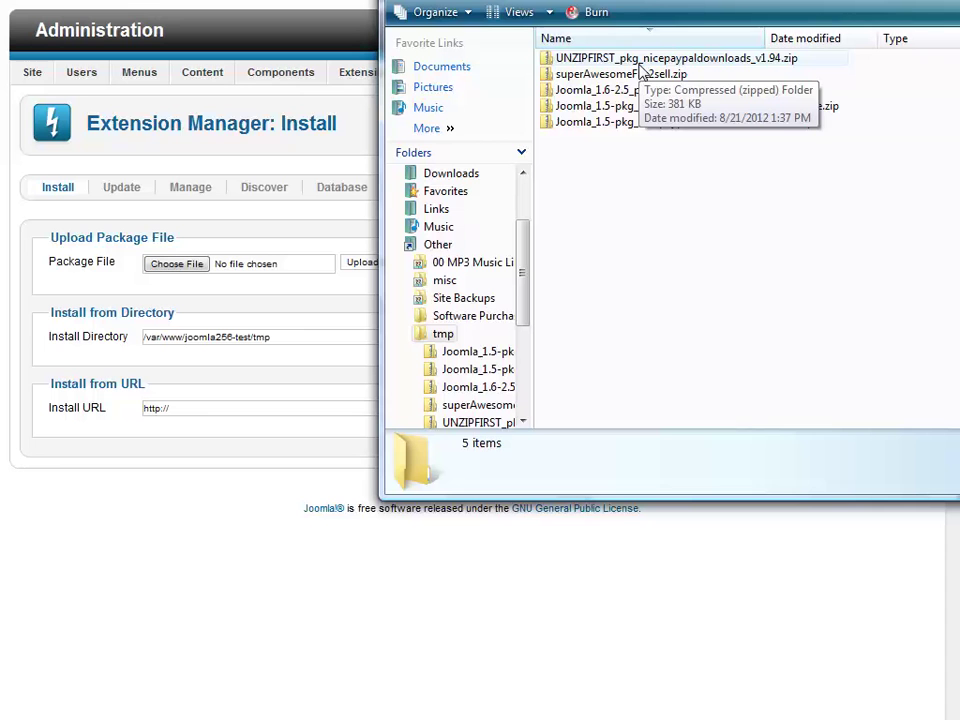
left_click(640, 64)
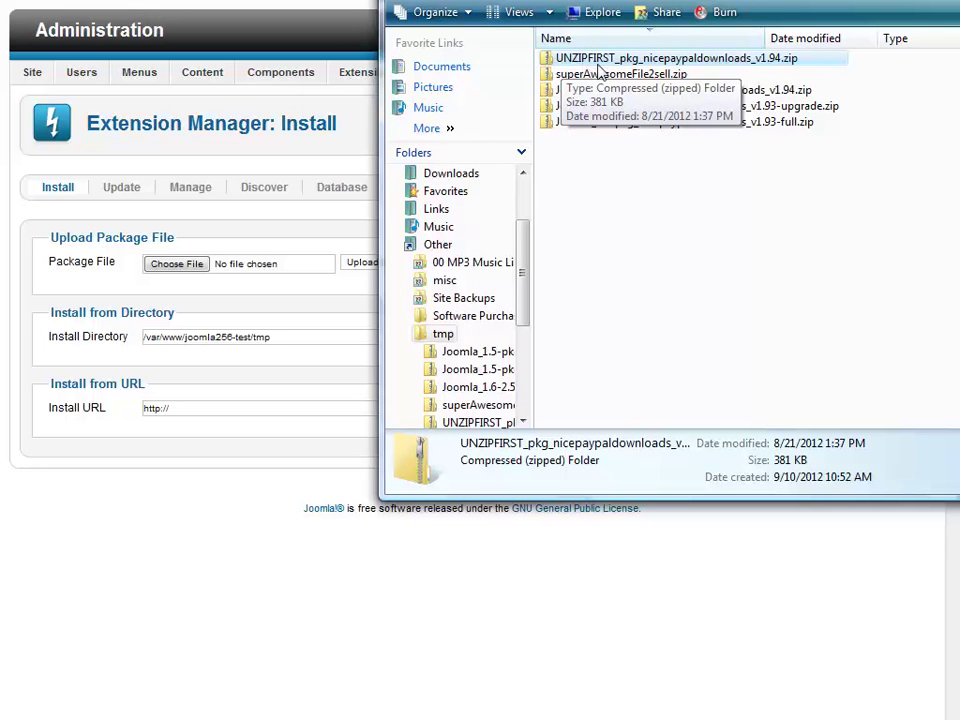
left_click(785, 286)
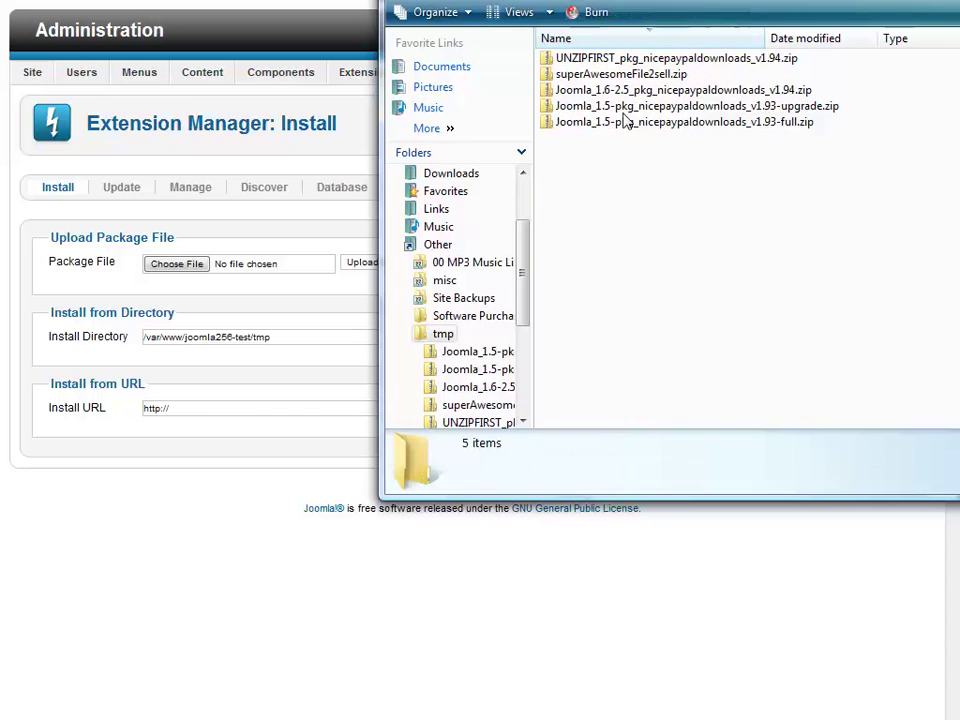
left_click(790, 92)
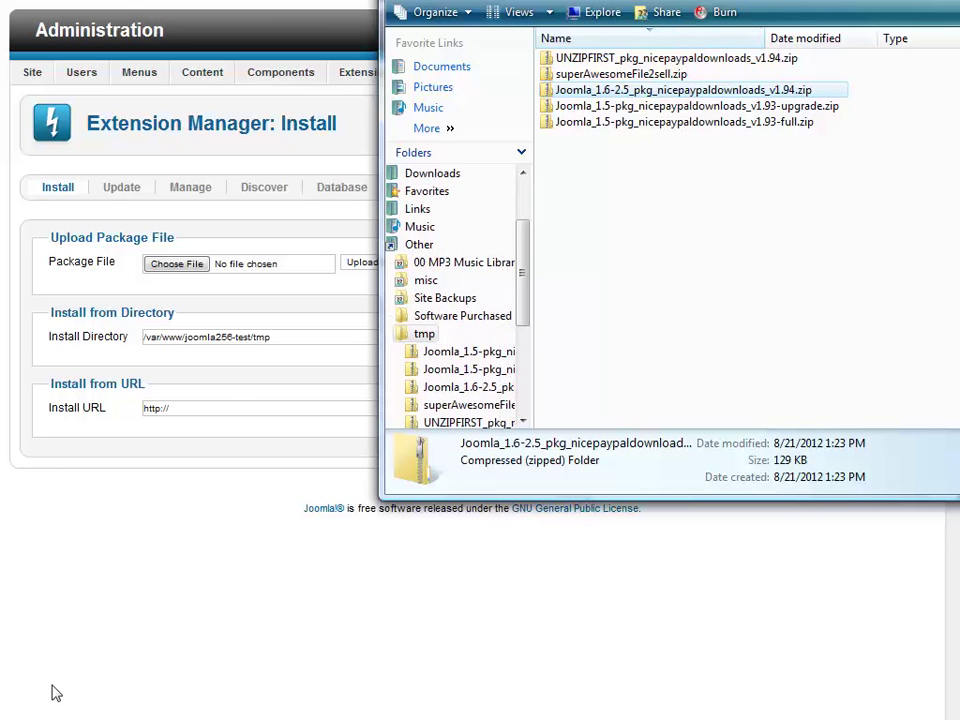
- Upload and install the extension package Joomla_1.6-2.5_pkg_nicepaypaldownloads_v1.94.zip
left_click(198, 427)
left_click(195, 266)
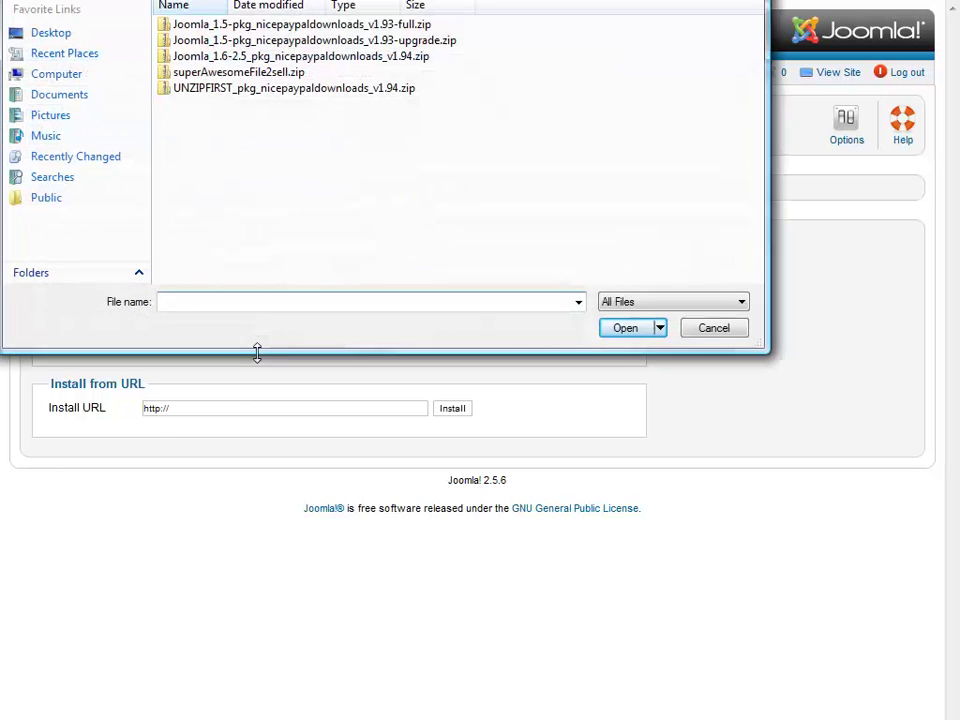
left_click(373, 57)
left_click(626, 328)
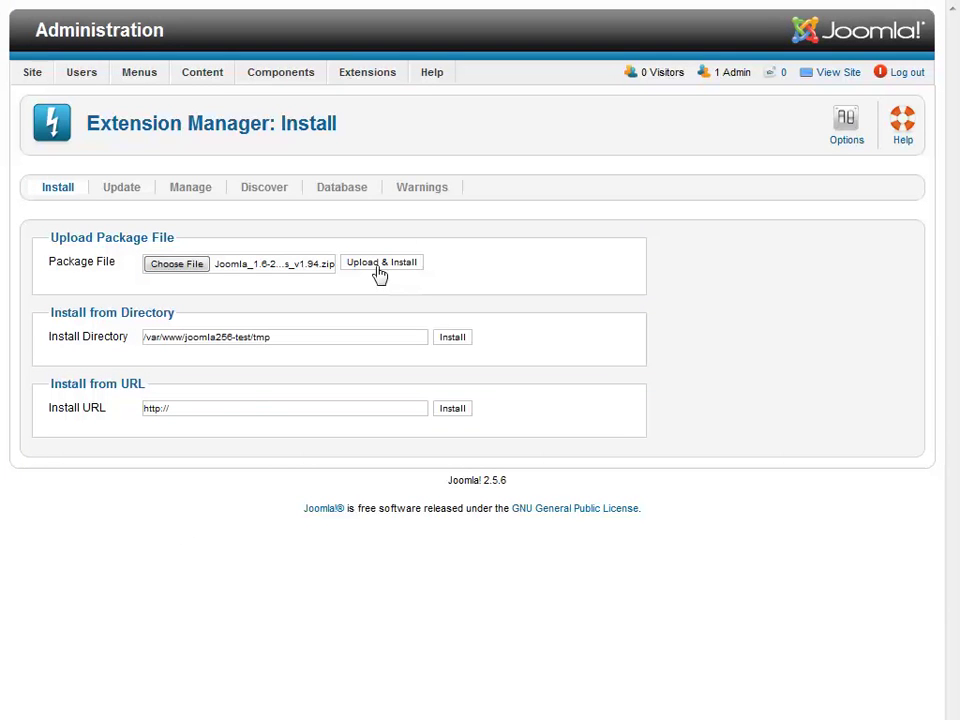
left_click(379, 266)
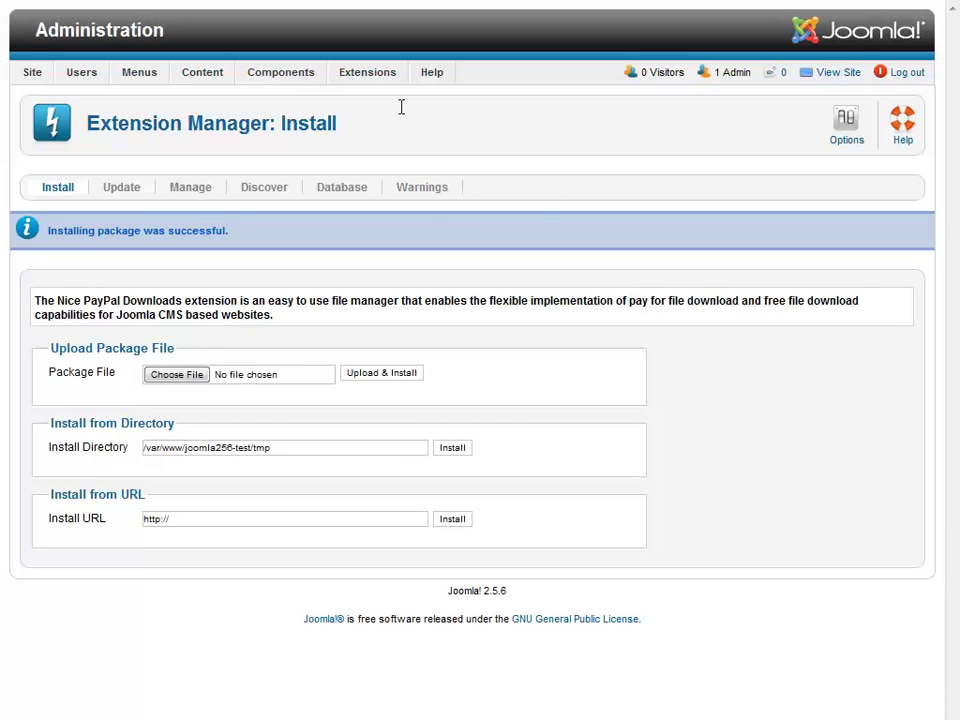
- Enable the System - Nice PayPal Downloads Button plug-in with PayPal Test Mode on, and save it
mouse_move(375, 76)
left_click(374, 143)
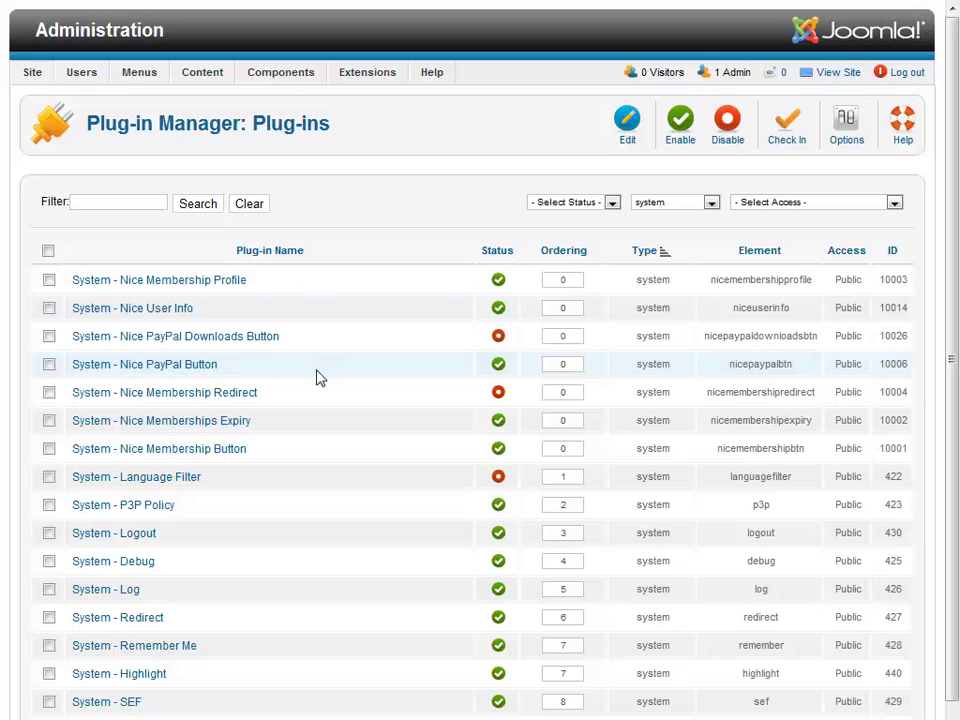
left_click(235, 341)
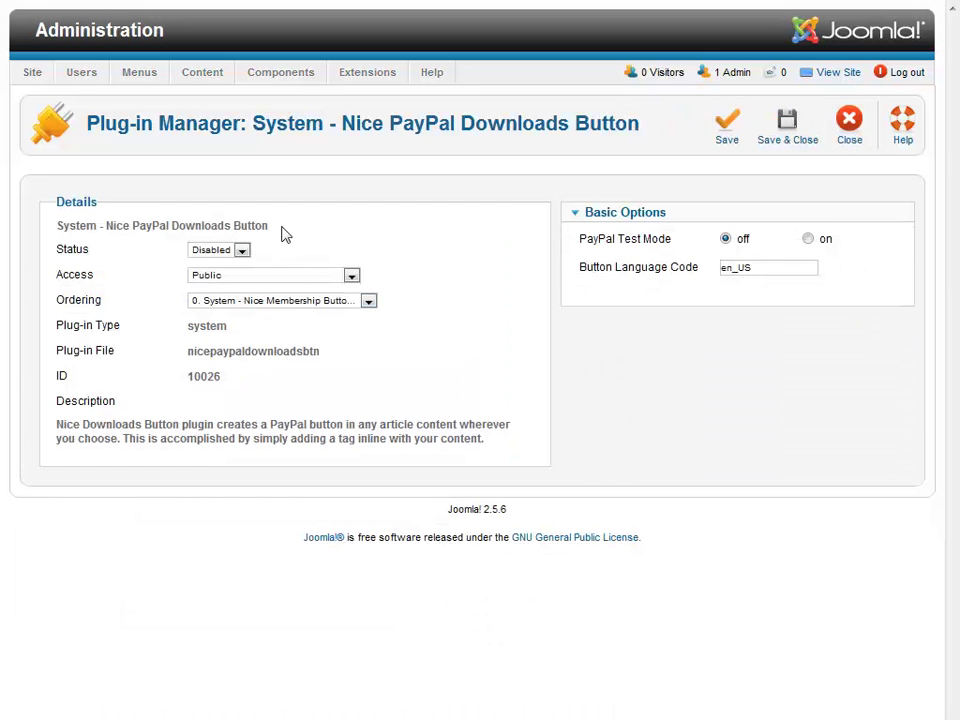
left_click(237, 252)
left_click(214, 264)
left_click(808, 240)
left_click(787, 125)
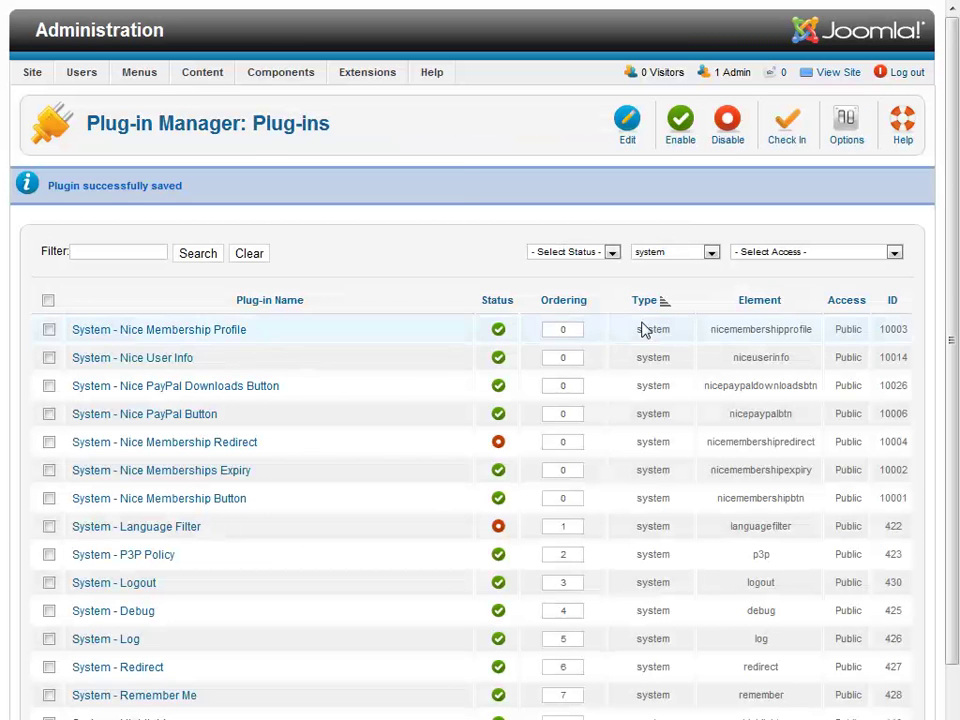
- Open the Nice PayPal Downloads component's settings and review the PayPal account and test mode email fields
mouse_move(270, 80)
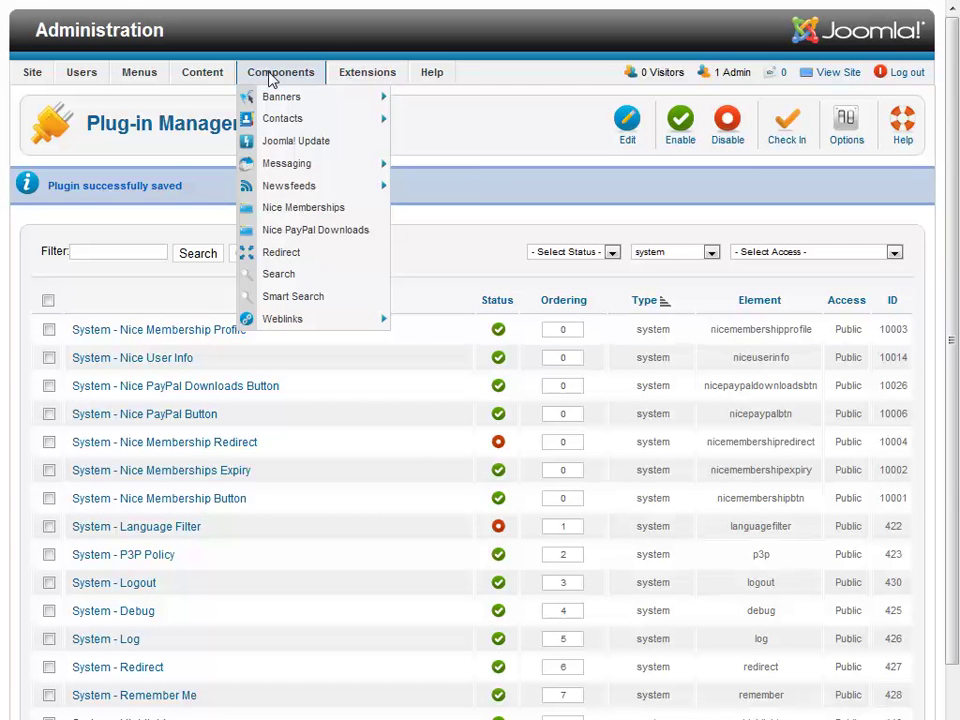
left_click(290, 232)
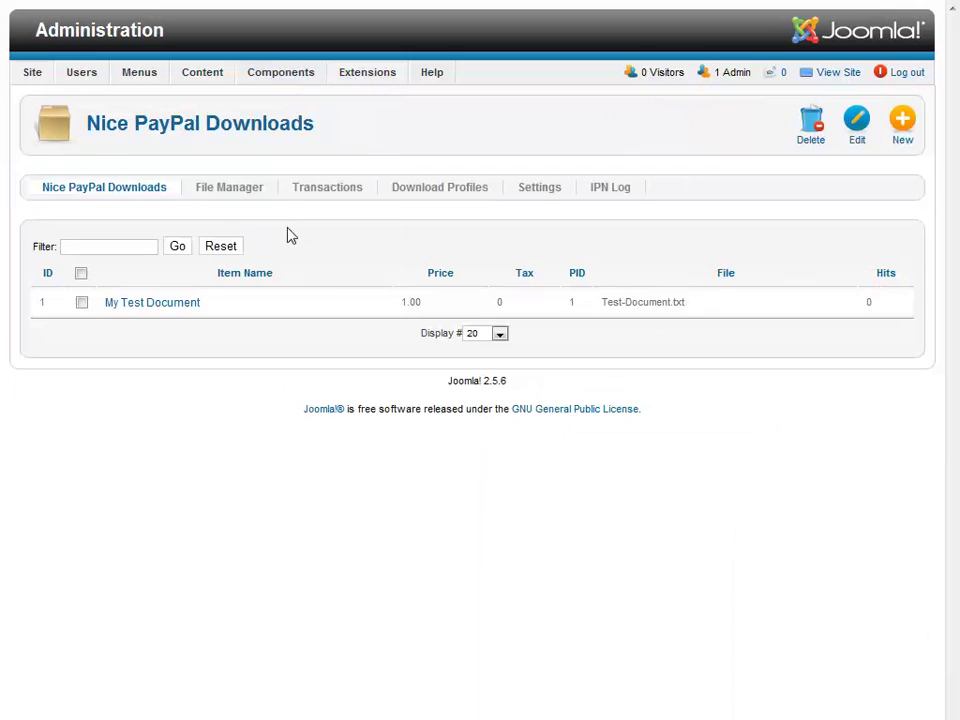
left_click(532, 199)
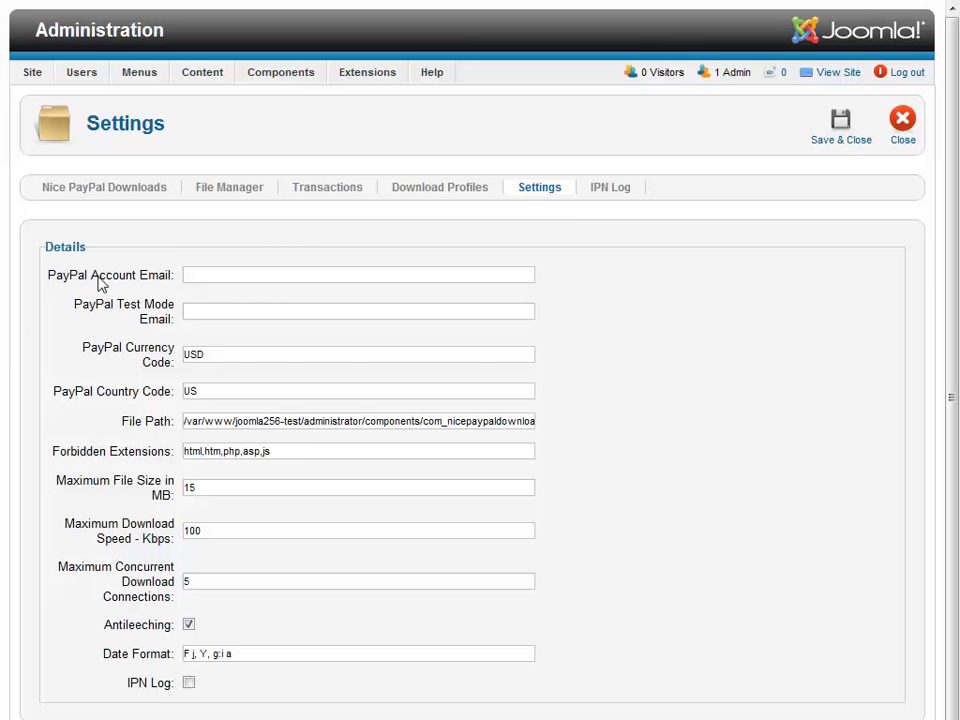
left_click_drag(44, 274, 176, 274)
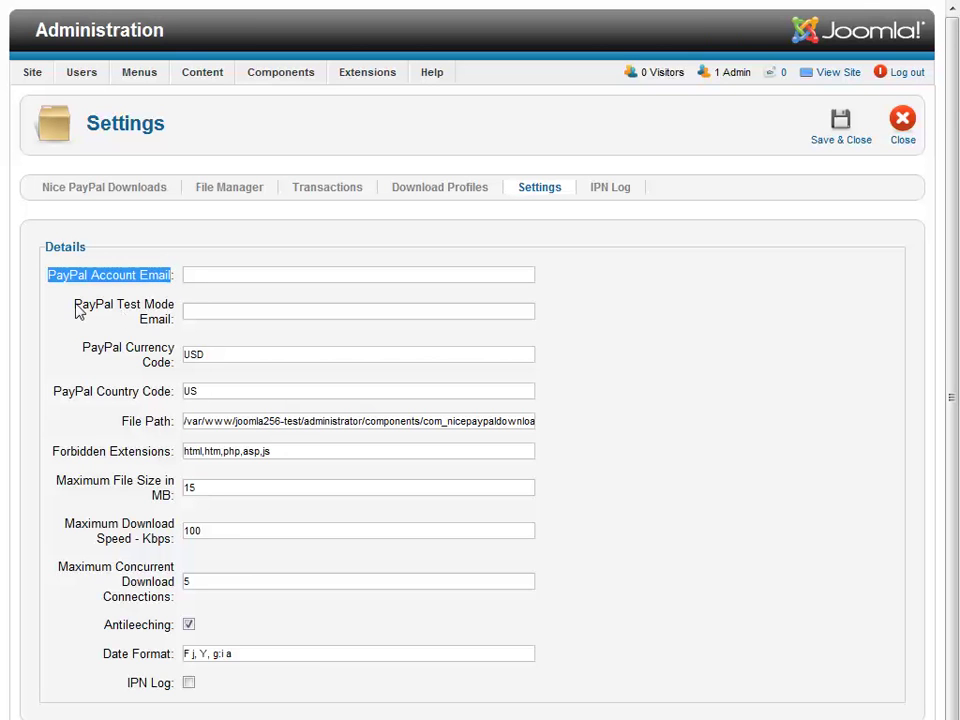
left_click_drag(73, 305, 172, 323)
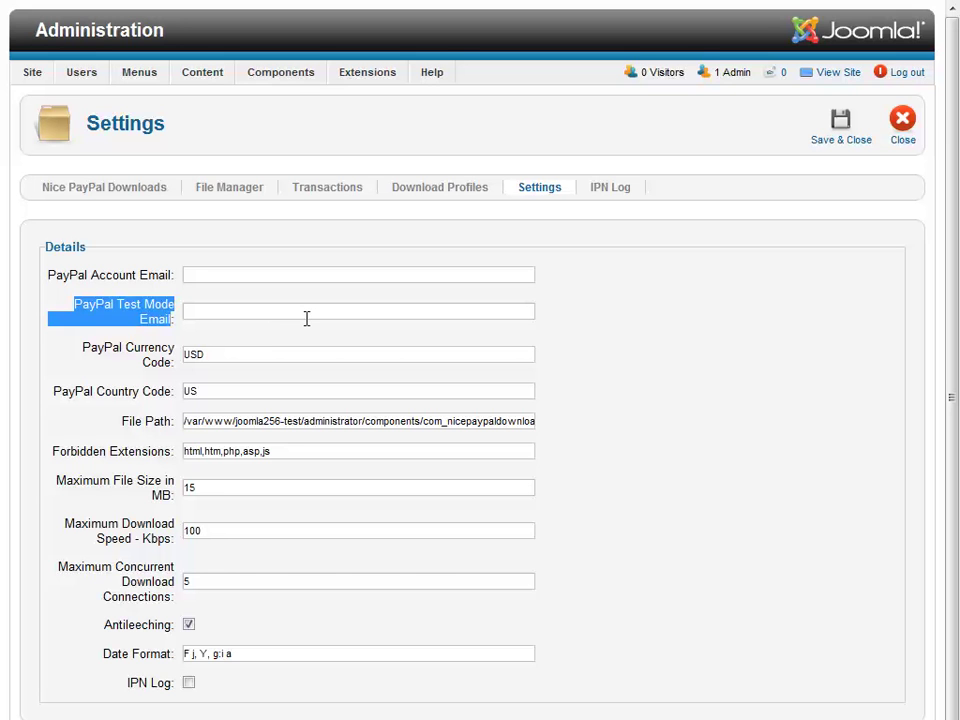
- Fill in the PayPal Test Mode Email with the test seller's e-mail address and save the settings
left_click(218, 311)
right_click(250, 313)
left_click(255, 412)
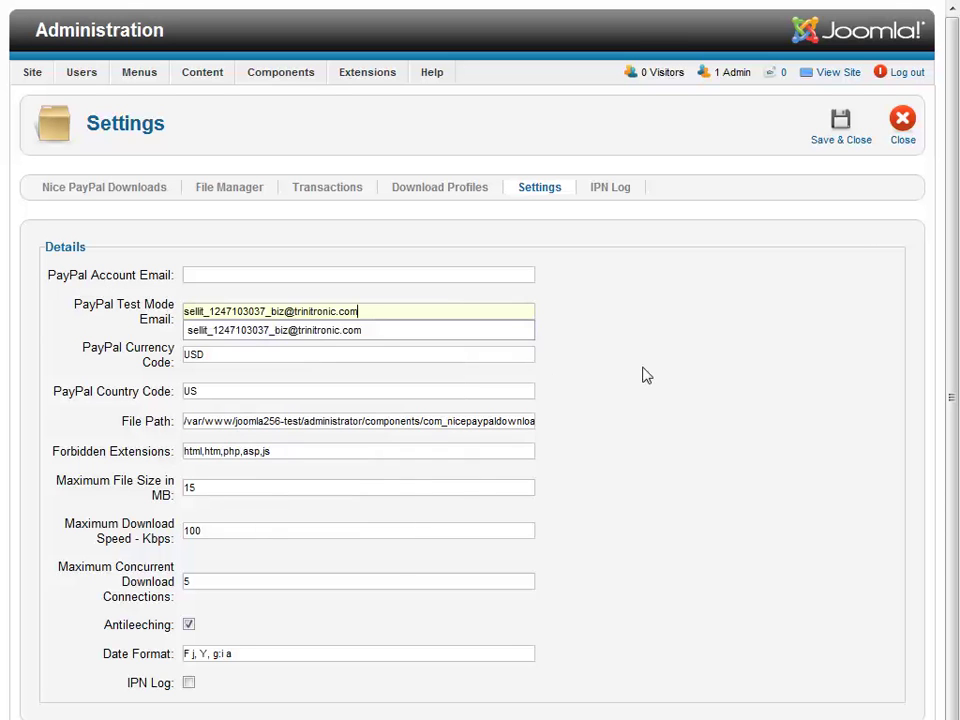
left_click(858, 275)
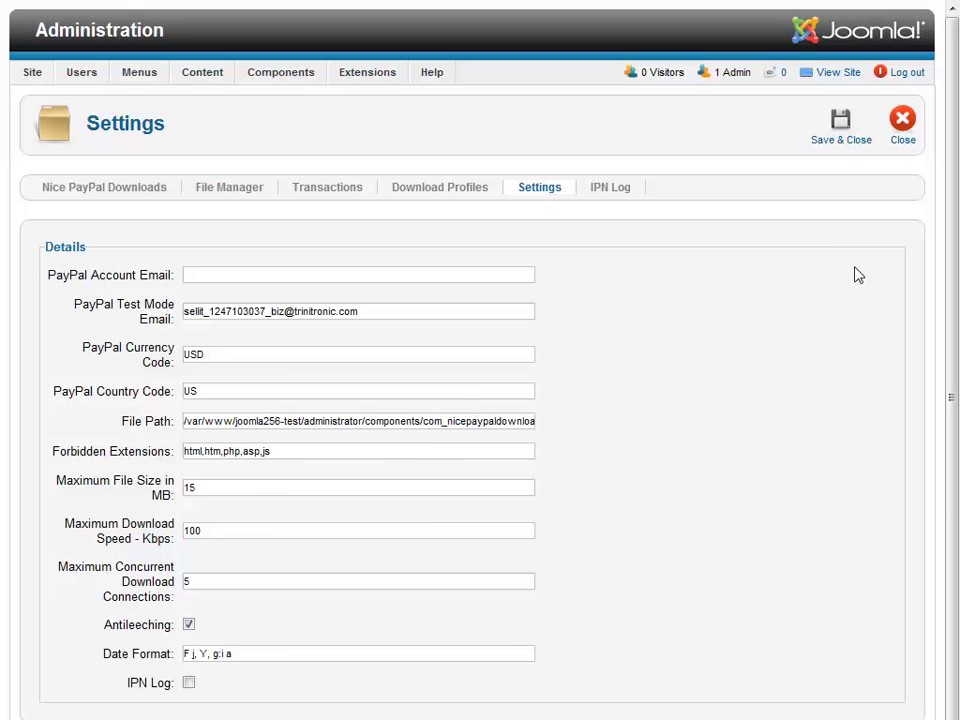
left_click(835, 142)
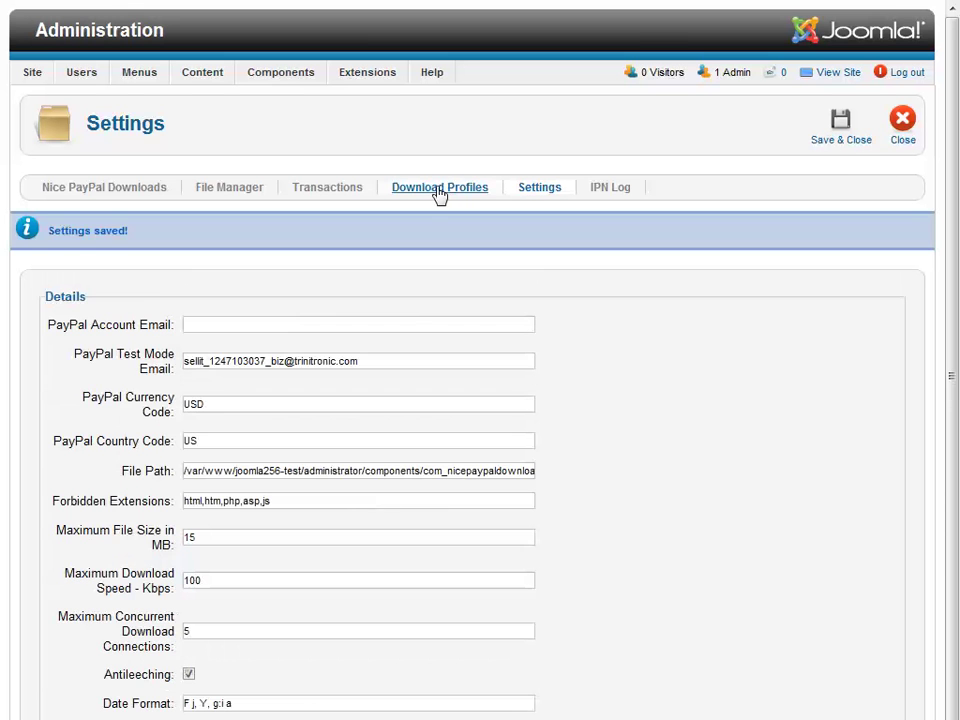
- Open the Default Profile among the download profiles and review its limits and message templates through to the Expired Message
left_click(430, 190)
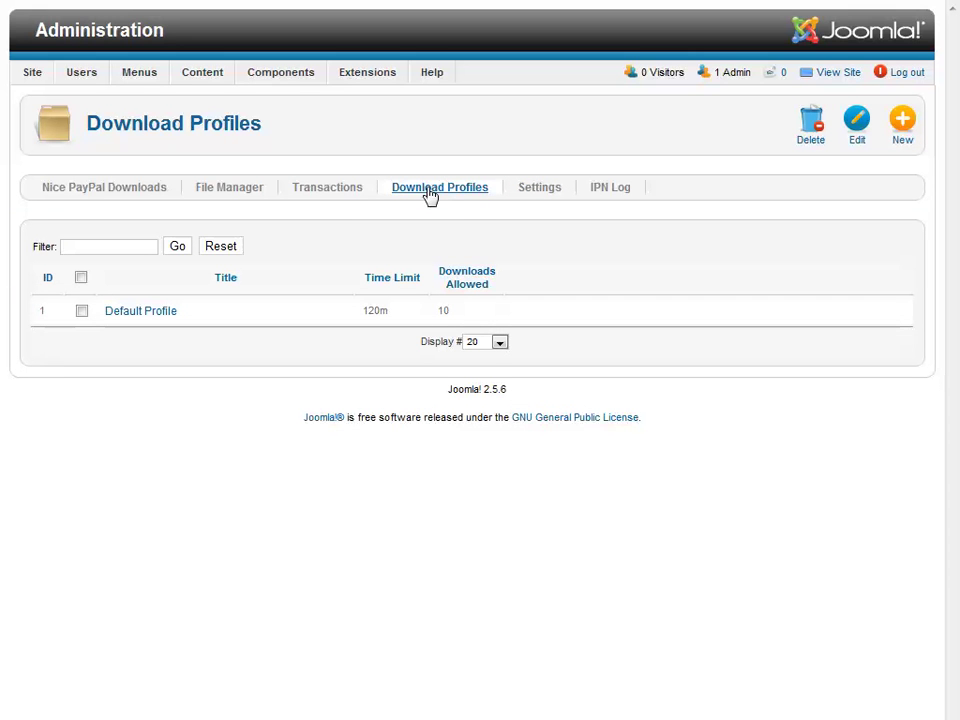
left_click(140, 311)
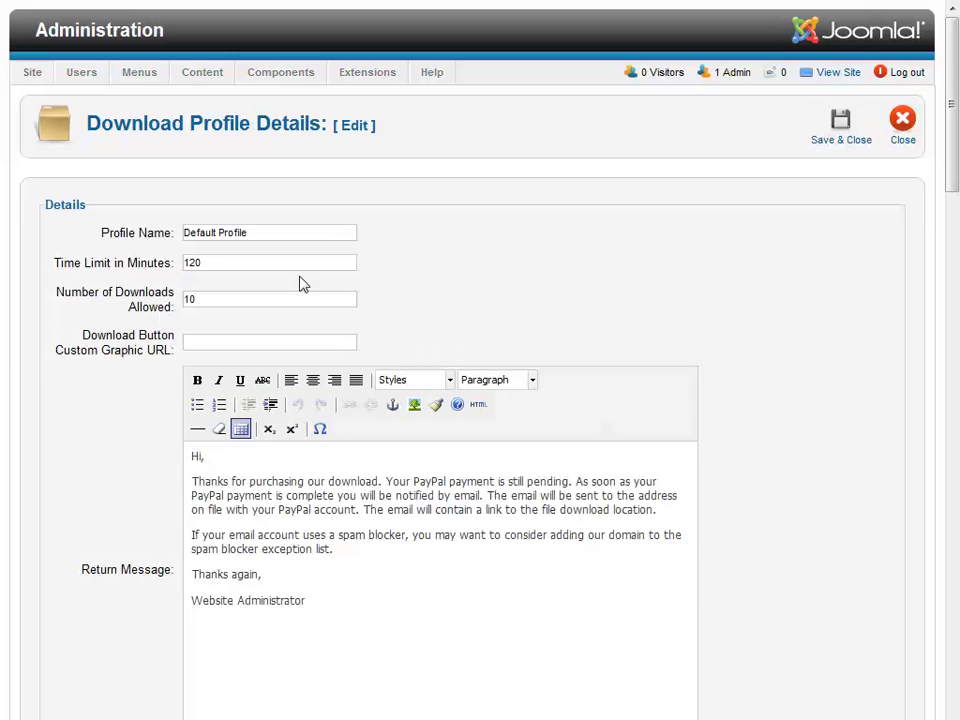
scroll(580, 248, "down", 12)
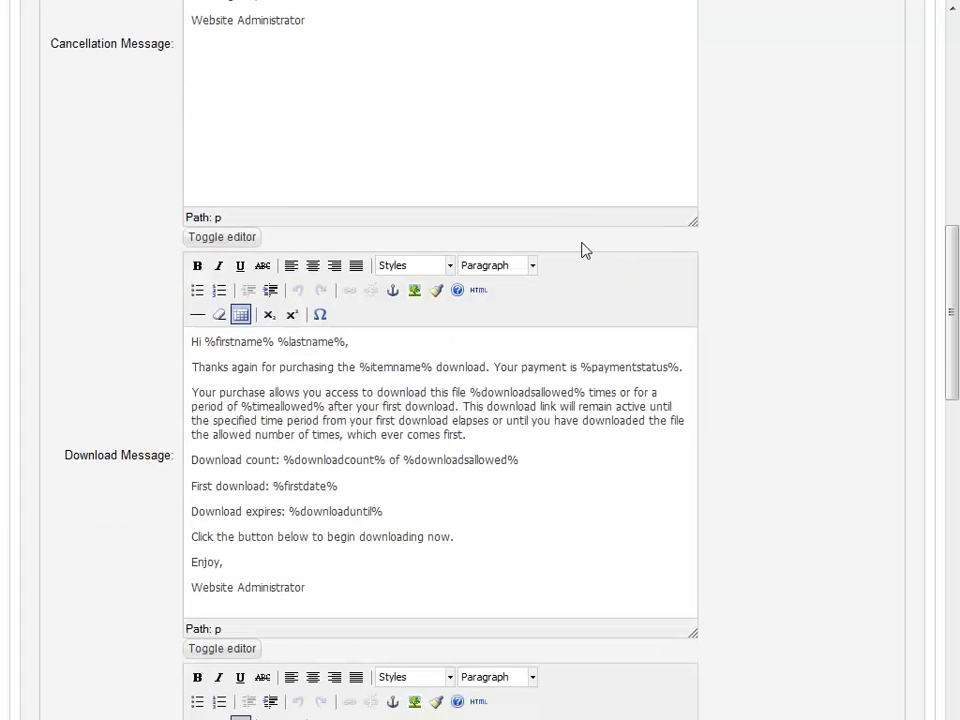
scroll(585, 250, "down", 6)
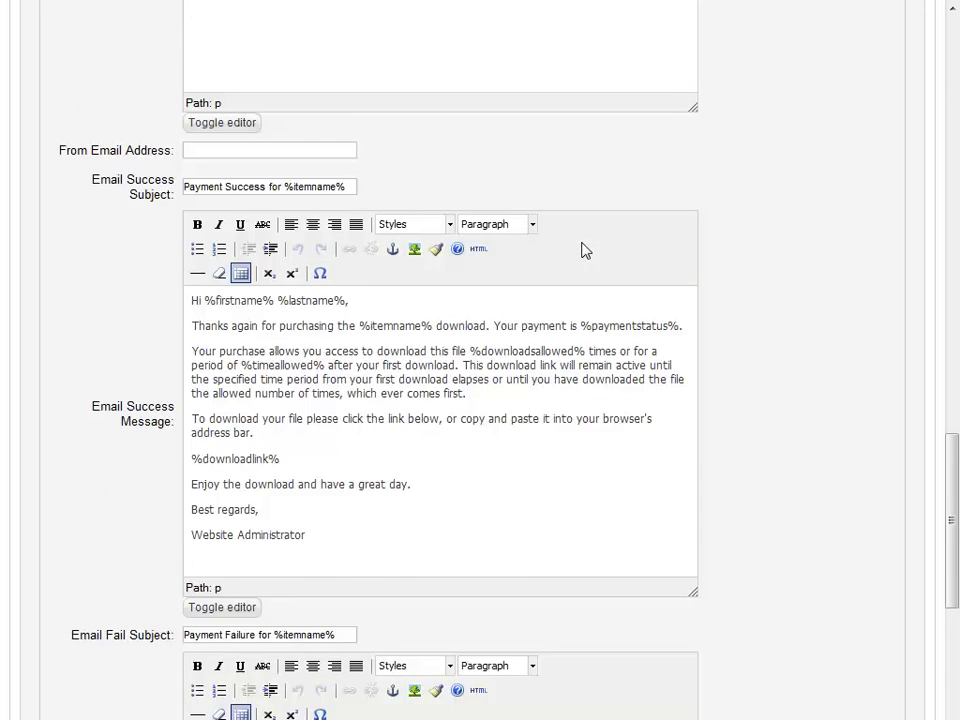
scroll(585, 250, "down", 5)
scroll(585, 250, "down", 3)
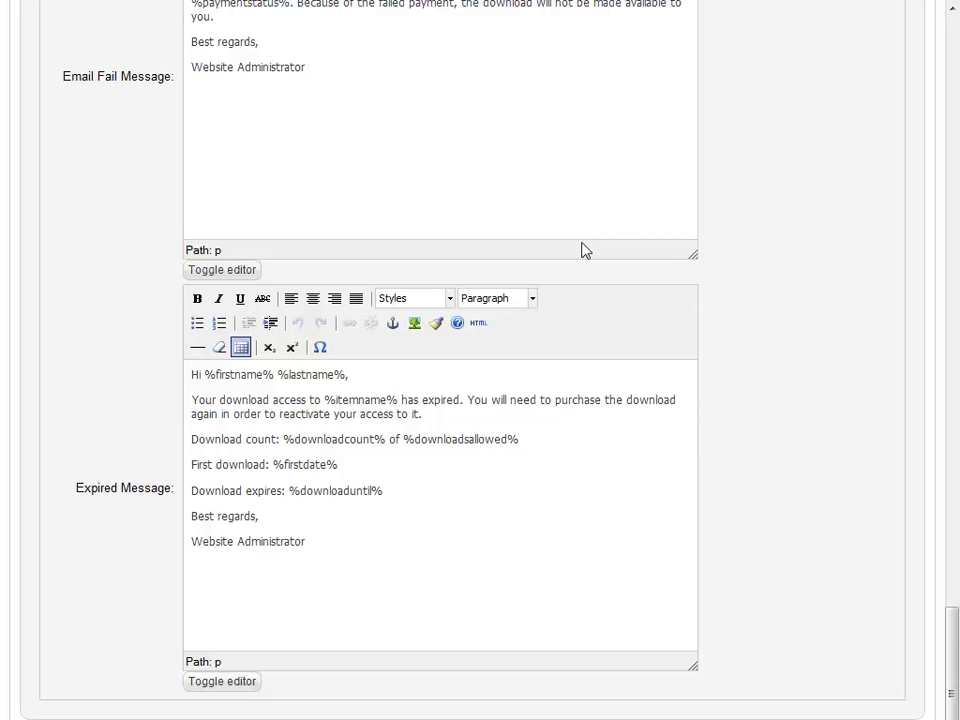
- Fill in the Default Profile's From Email Address with the site's contact e-mail and save the profile
scroll(582, 246, "up", 11)
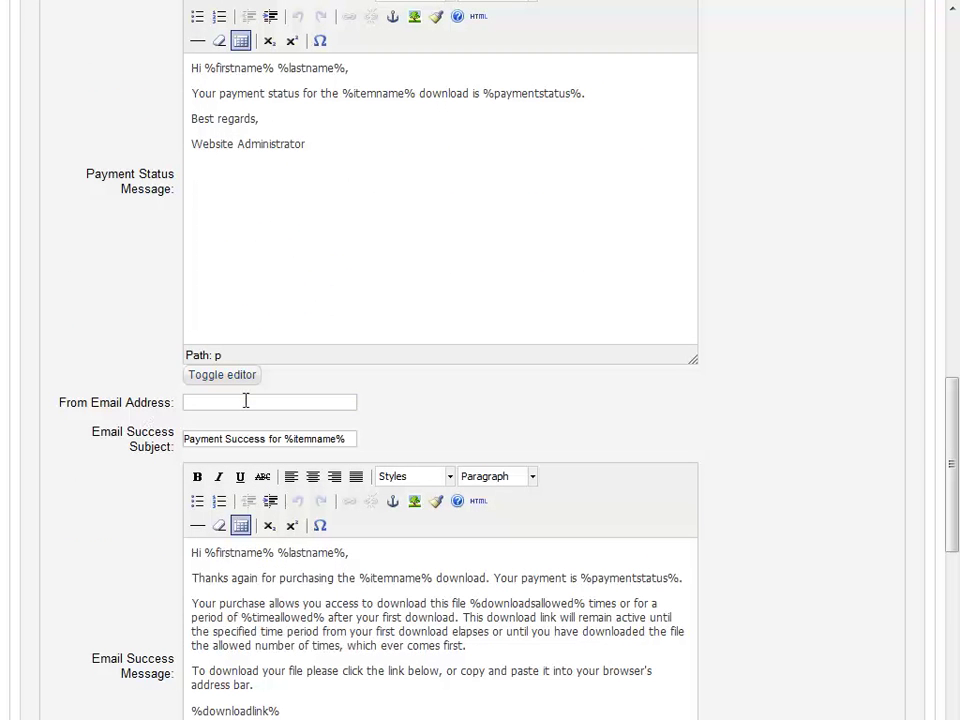
left_click(246, 401)
type("info")
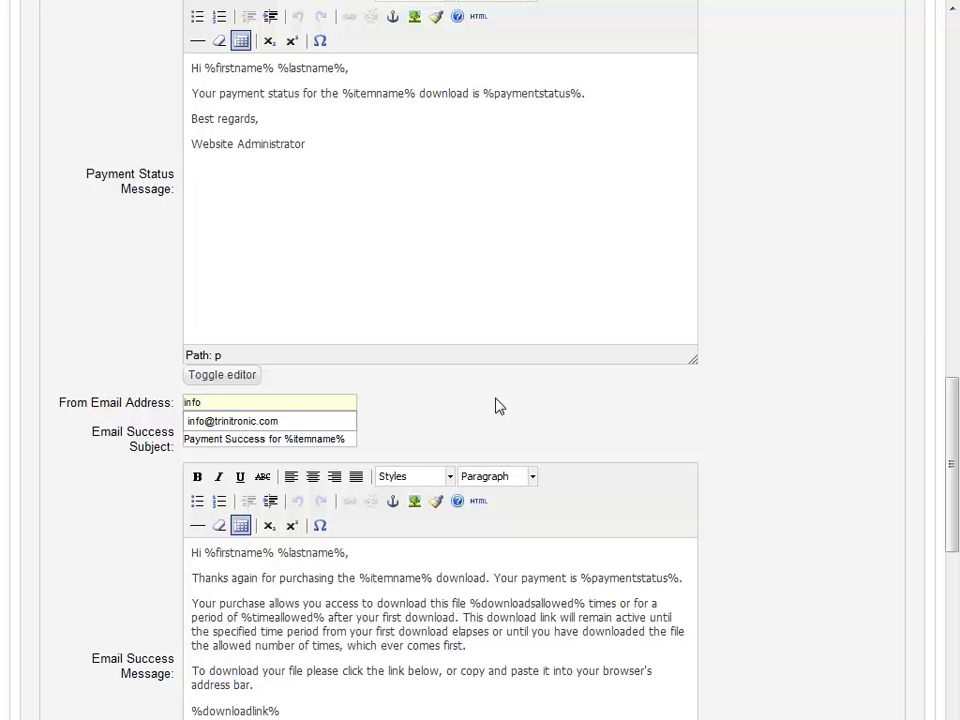
key("Down")
key("Return")
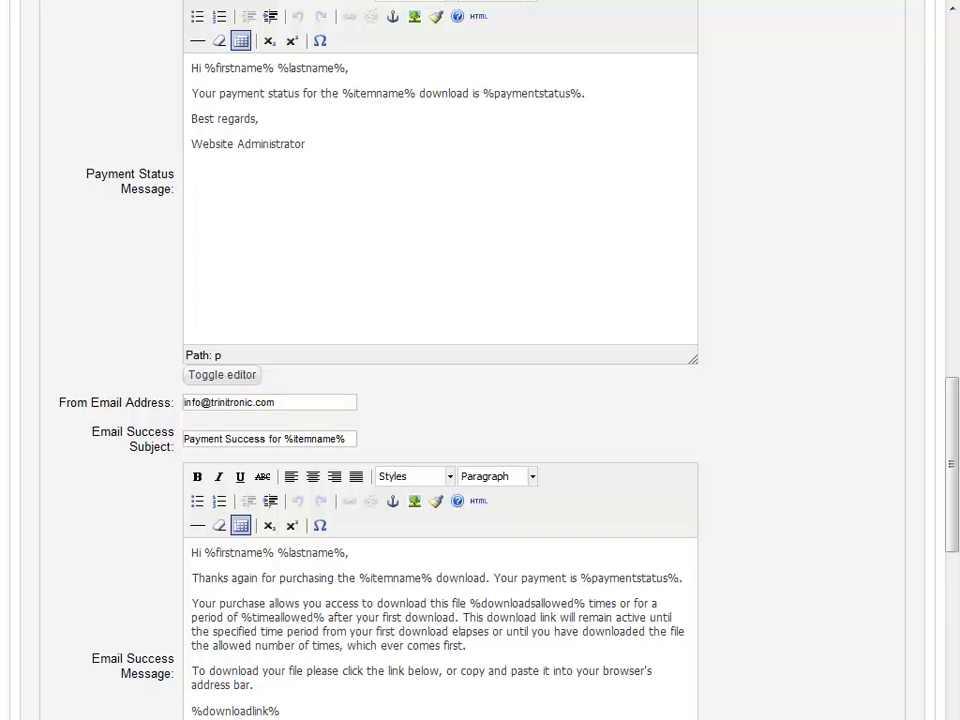
left_click(810, 412)
scroll(810, 412, "up", 15)
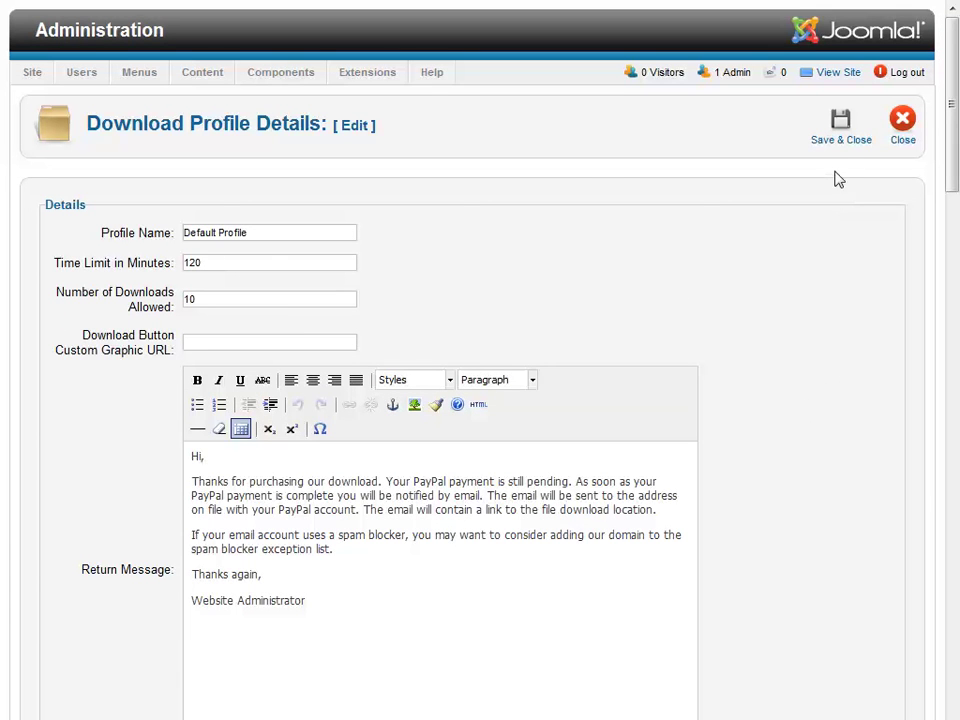
left_click(840, 135)
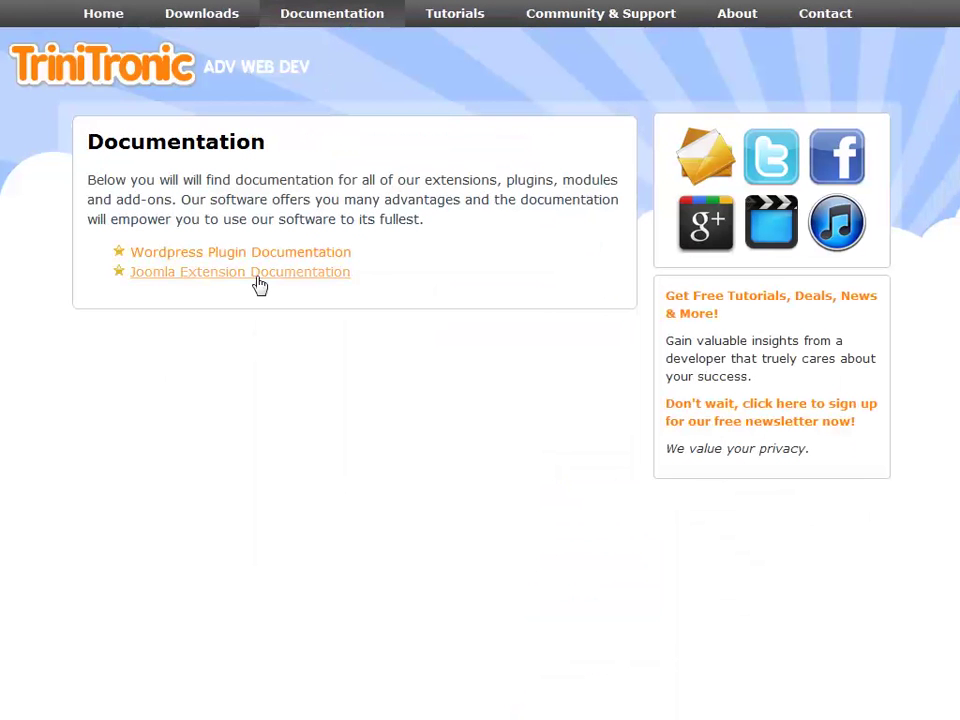
- In the TriniTronic Joomla documentation, read the Nice PayPal Downloads install and configuration guide through the PayPal account settings
left_click(259, 286)
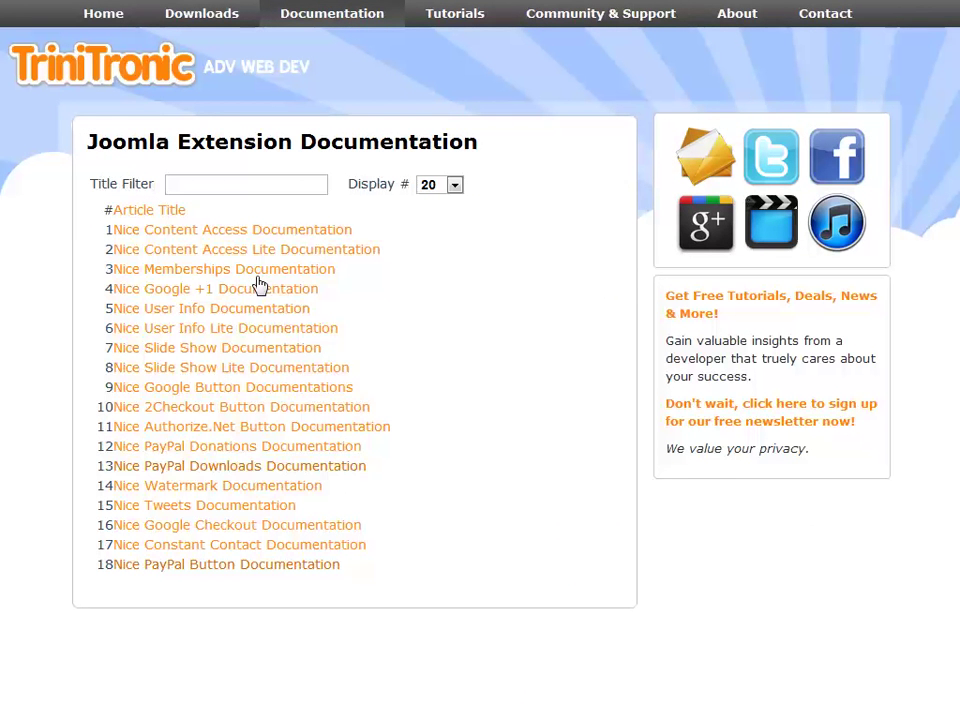
left_click(251, 468)
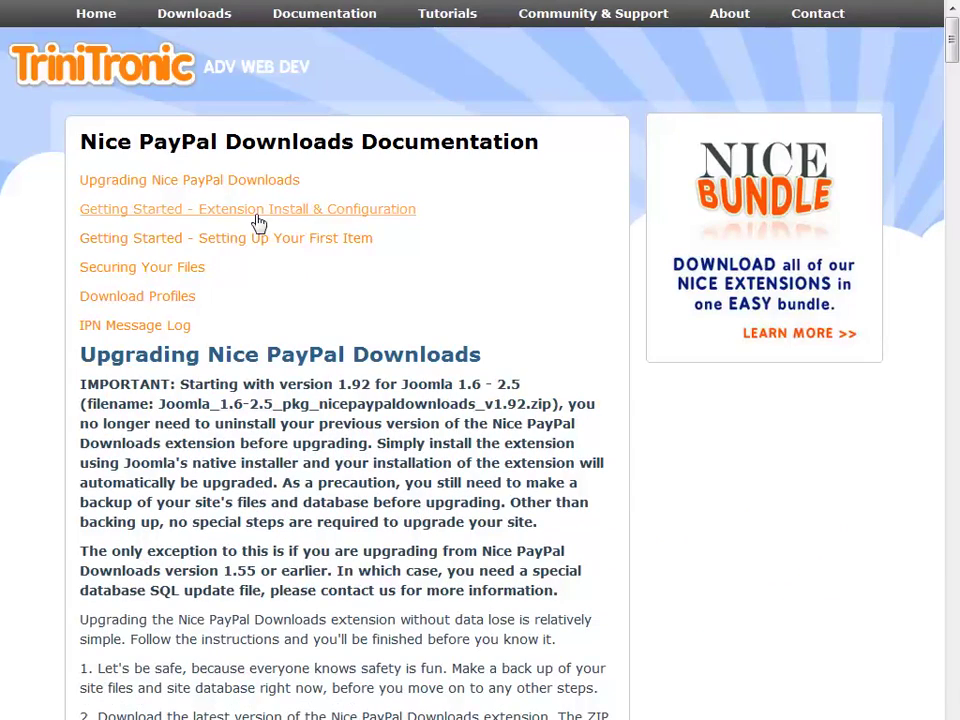
left_click(256, 212)
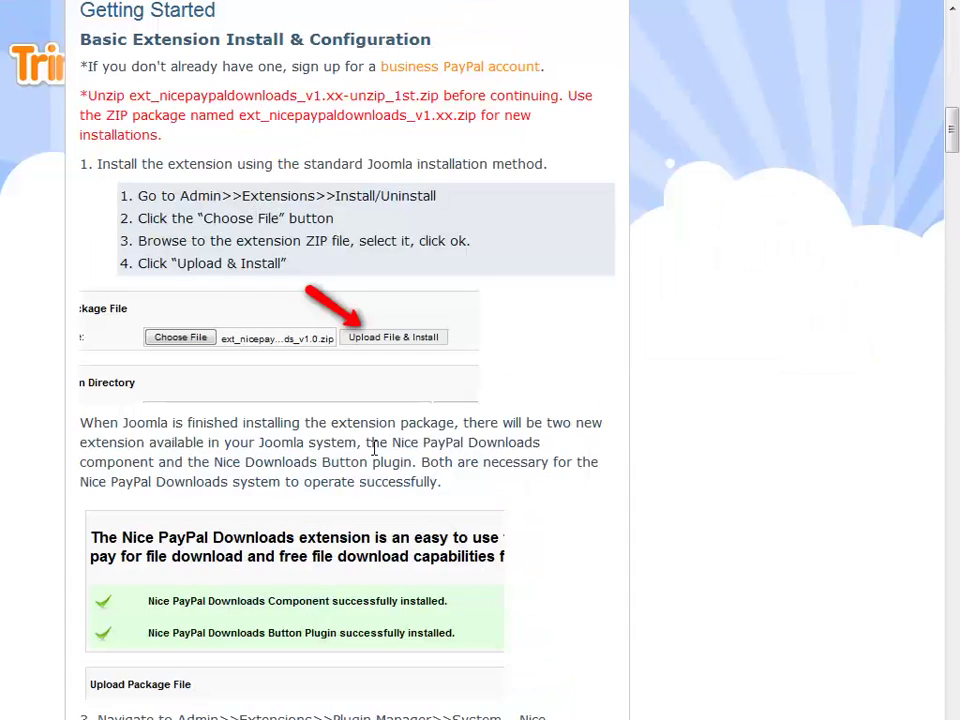
scroll(379, 452, "down", 8)
scroll(379, 455, "down", 10)
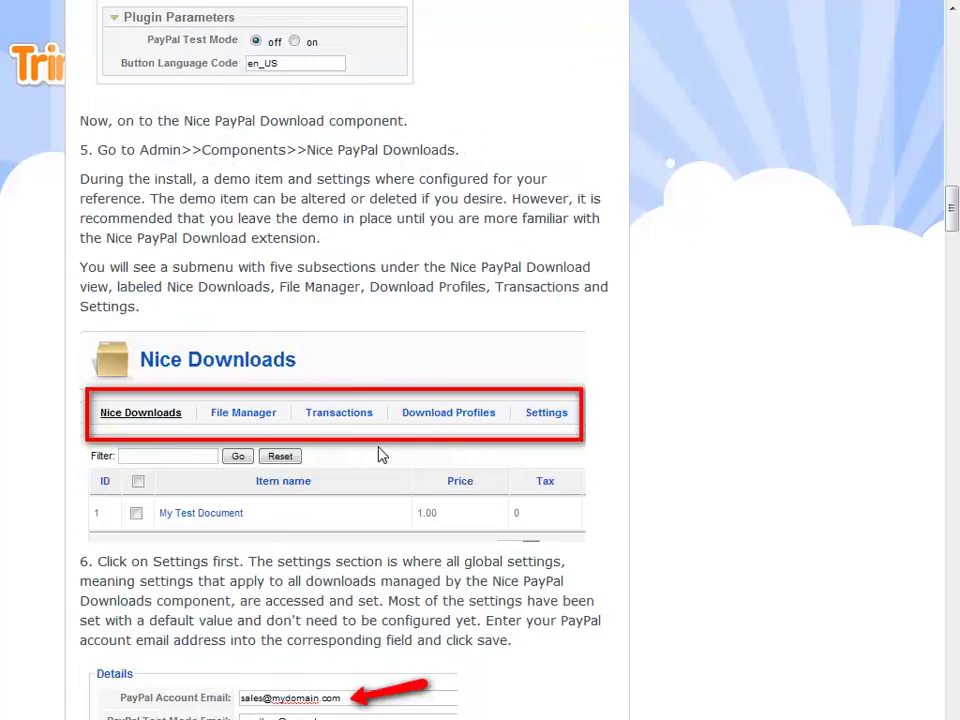
scroll(379, 455, "down", 4)
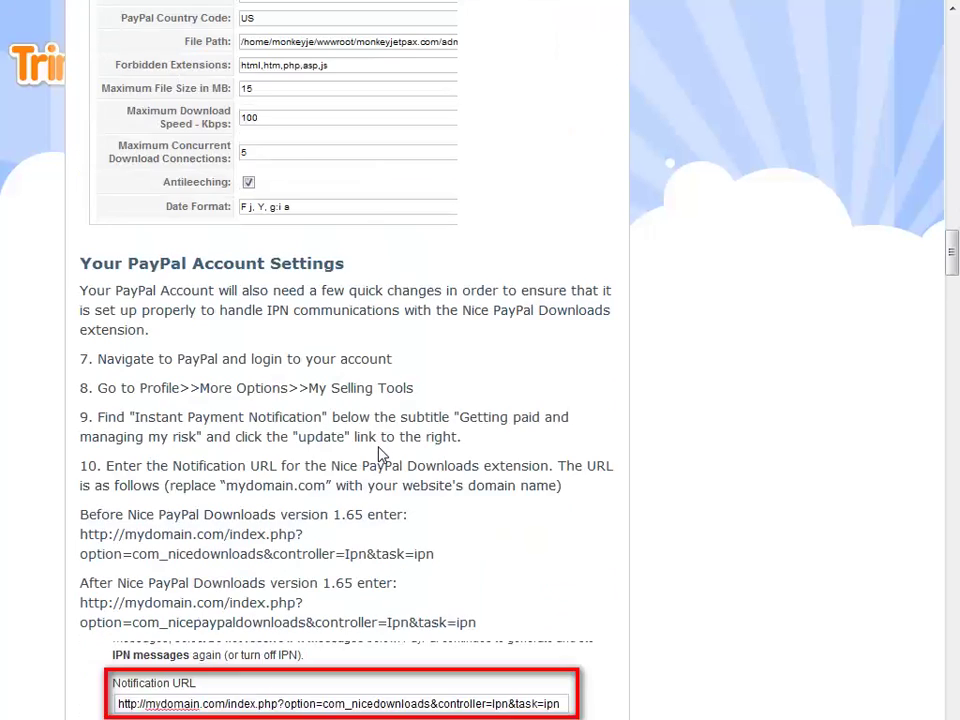
scroll(379, 455, "down", 4)
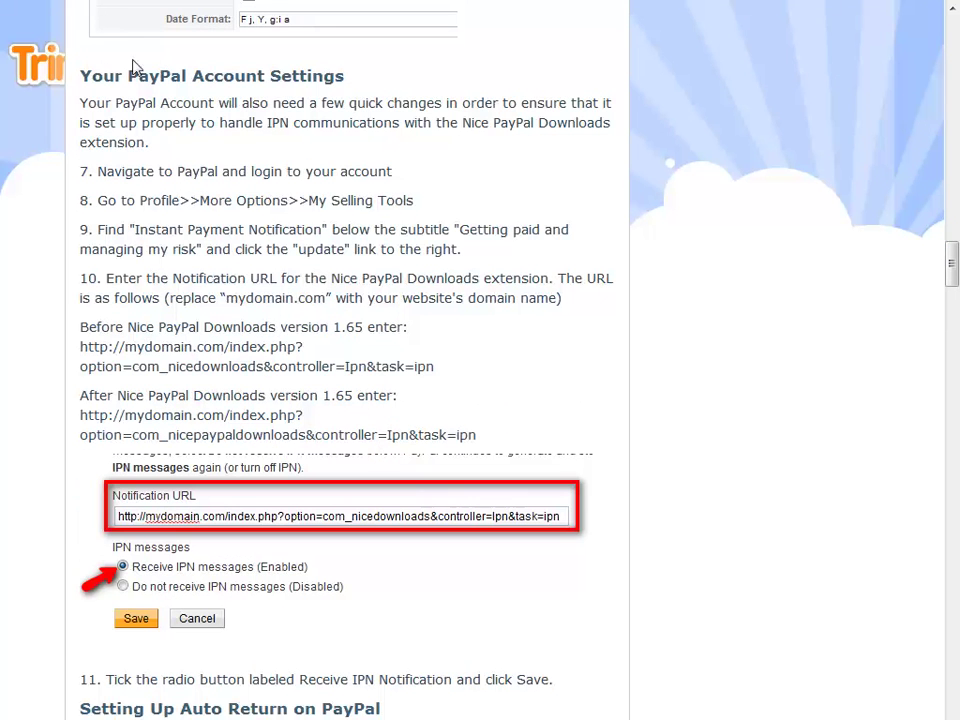
- Read the rest of the documentation, from the PayPal account settings through Auto Return and item setup to Securing Your Files
left_click_drag(81, 75, 375, 71)
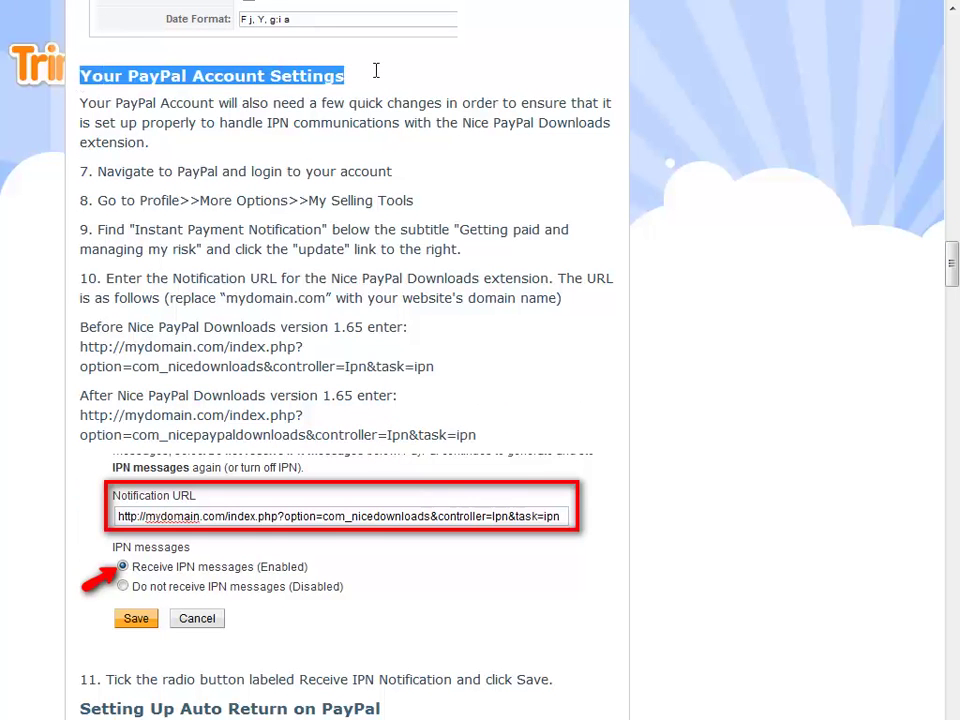
scroll(467, 259, "down", 10)
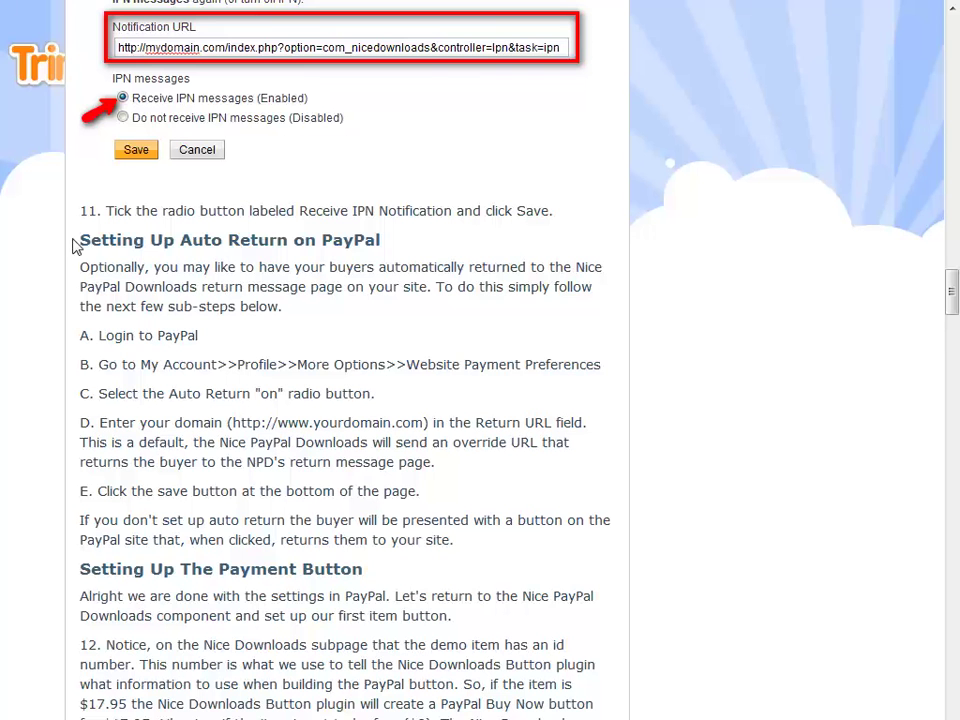
left_click_drag(81, 240, 393, 241)
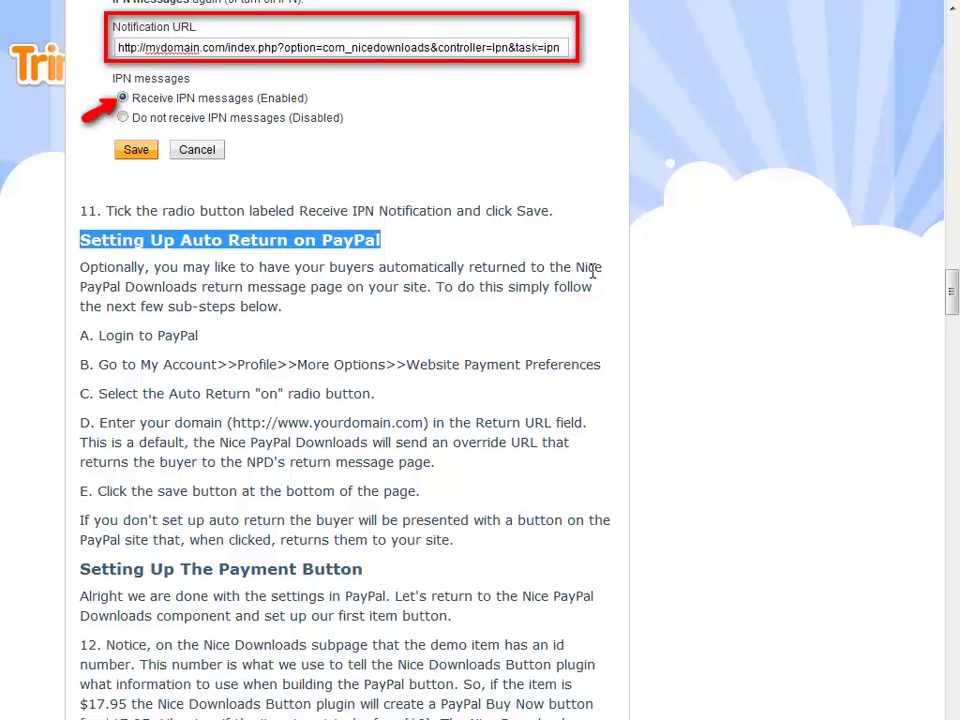
scroll(592, 270, "down", 4)
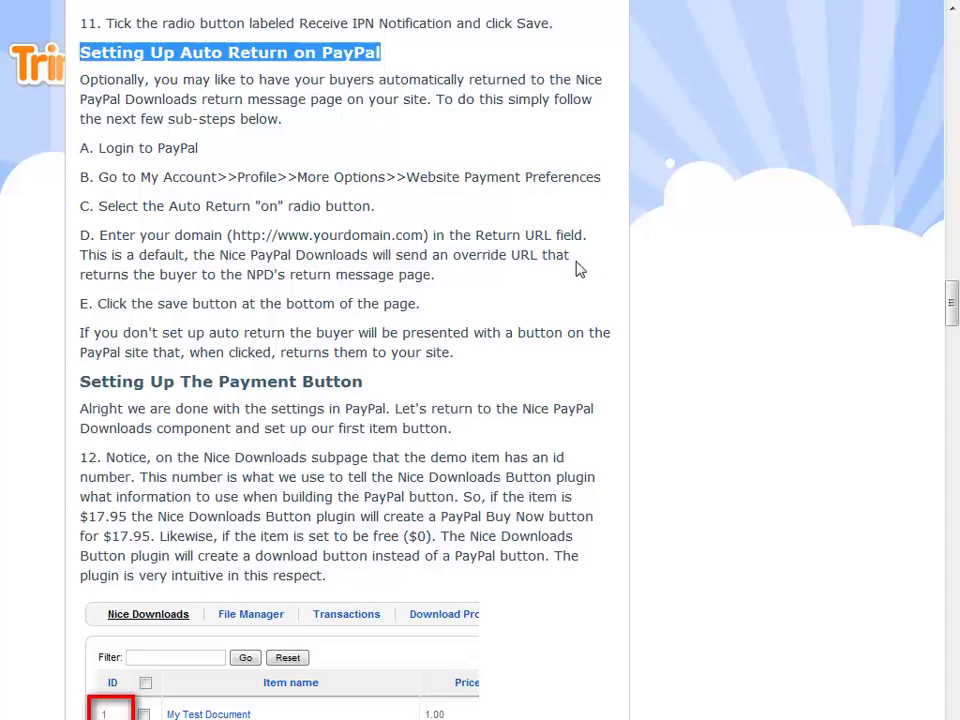
scroll(576, 268, "down", 20)
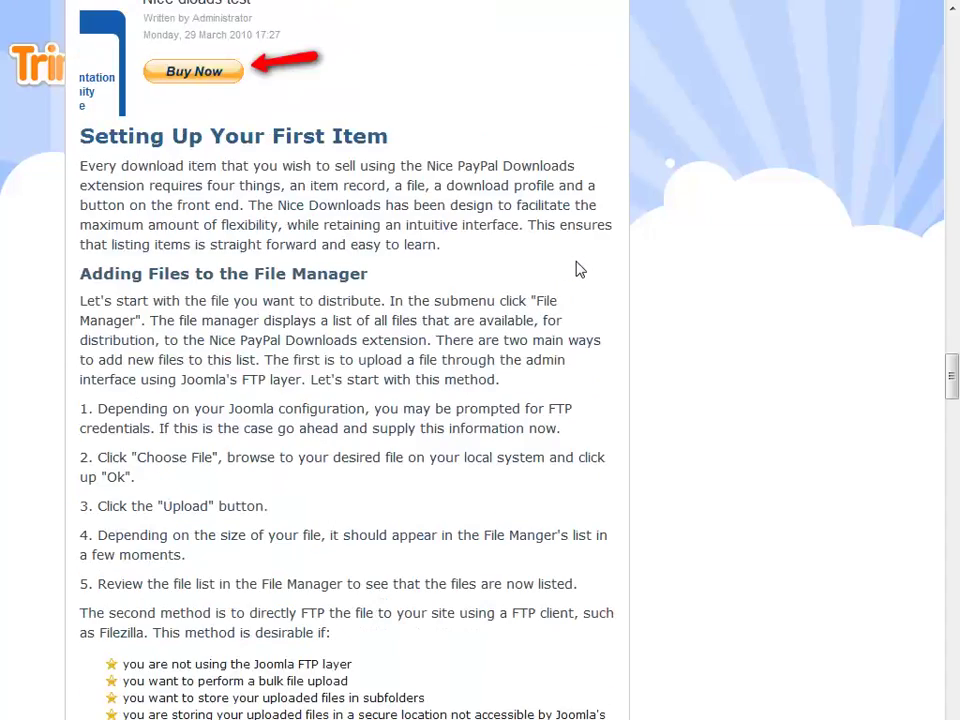
scroll(576, 268, "down", 16)
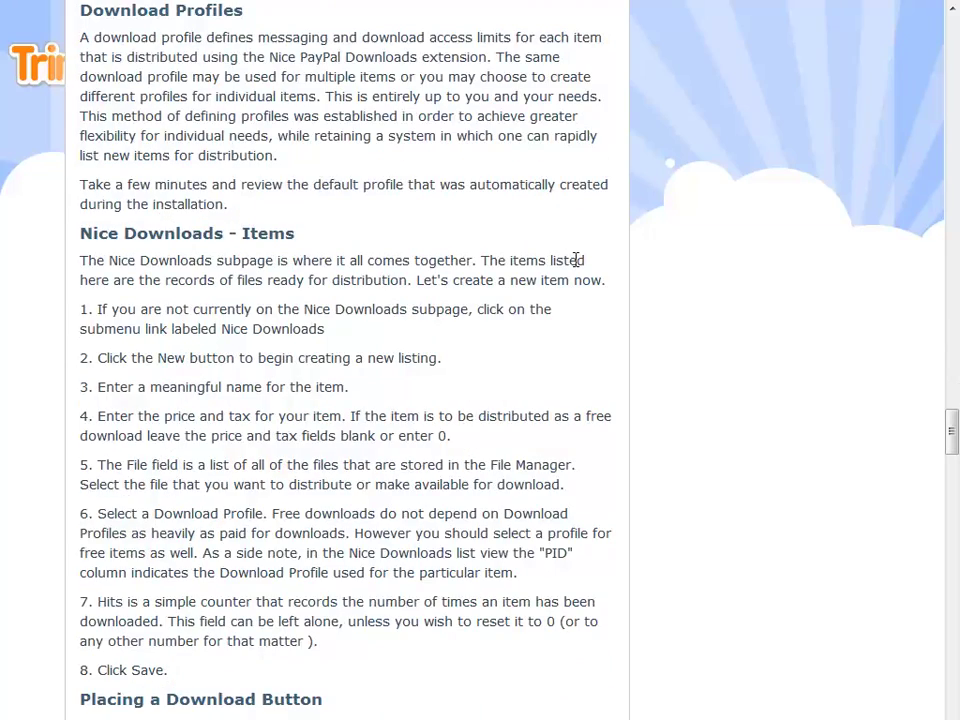
scroll(577, 265, "down", 18)
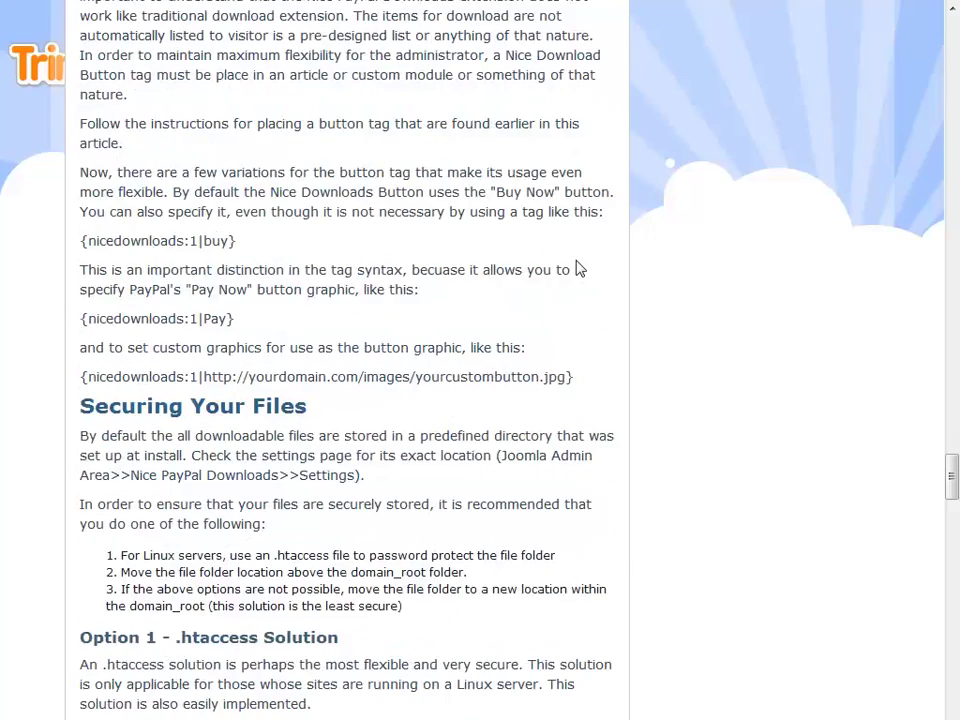
scroll(576, 268, "down", 3)
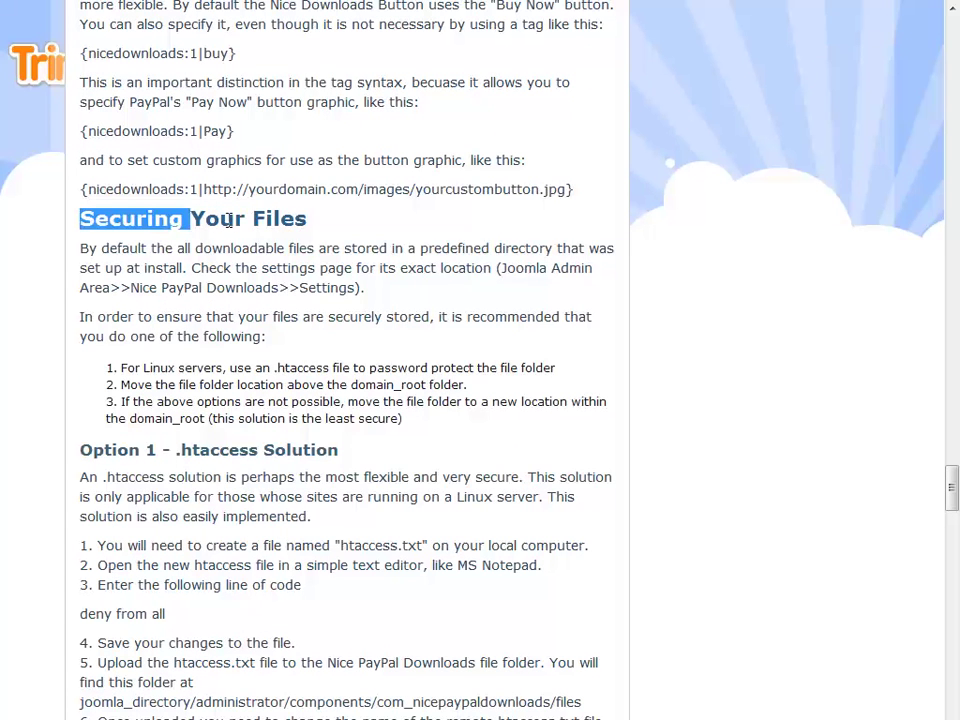
left_click_drag(229, 221, 328, 219)
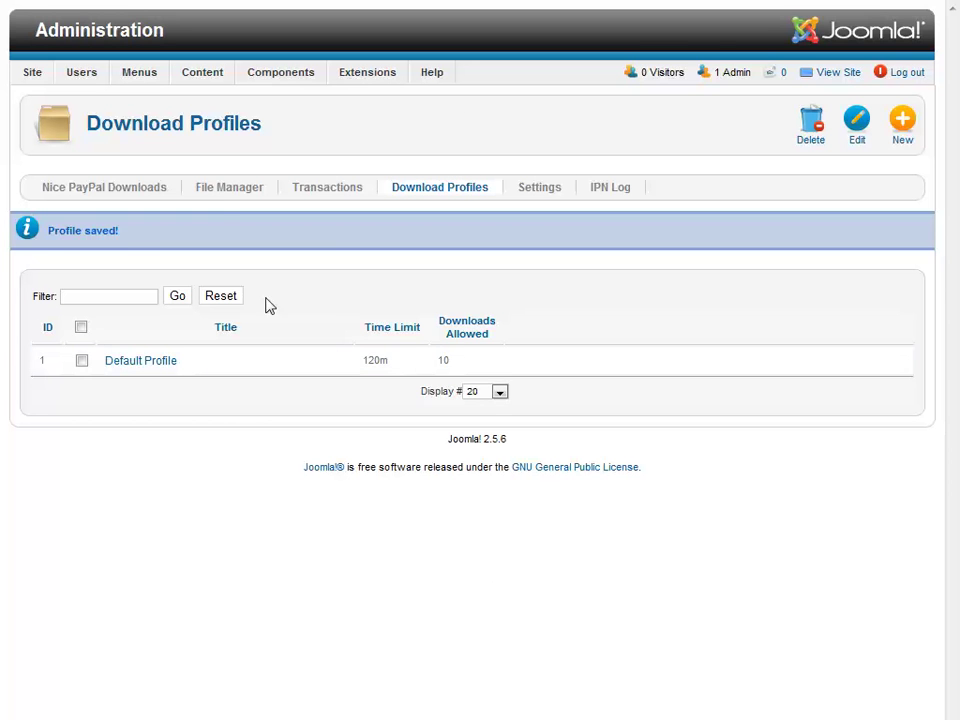
- Upload superAwesomeFile2sell.zip to the Nice PayPal Downloads File Manager in the Joomla administration
left_click(216, 195)
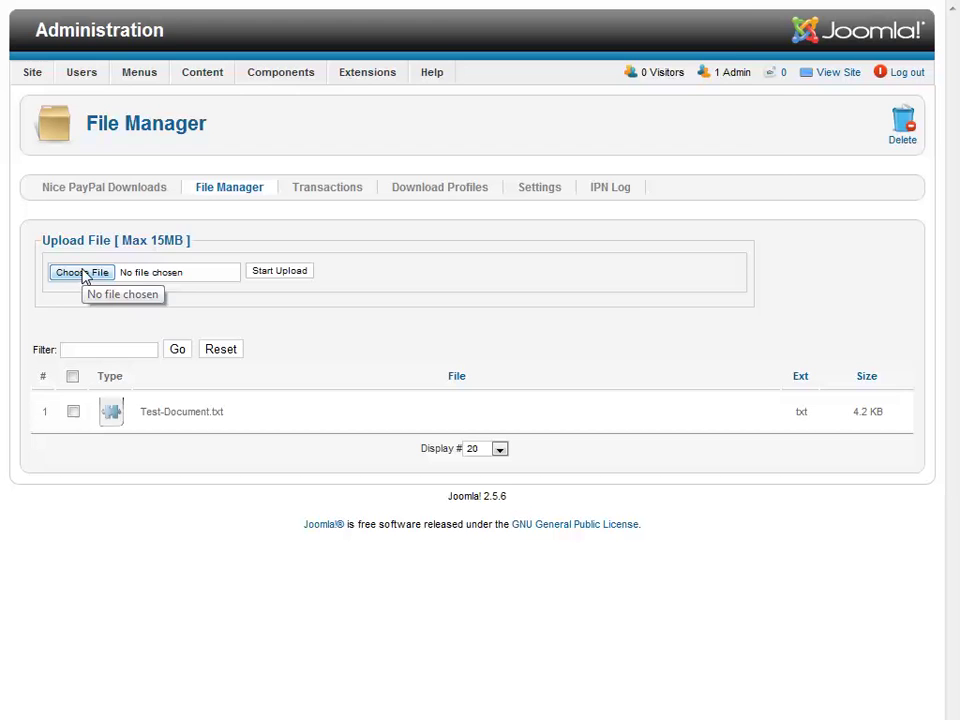
left_click(133, 280)
left_click(287, 74)
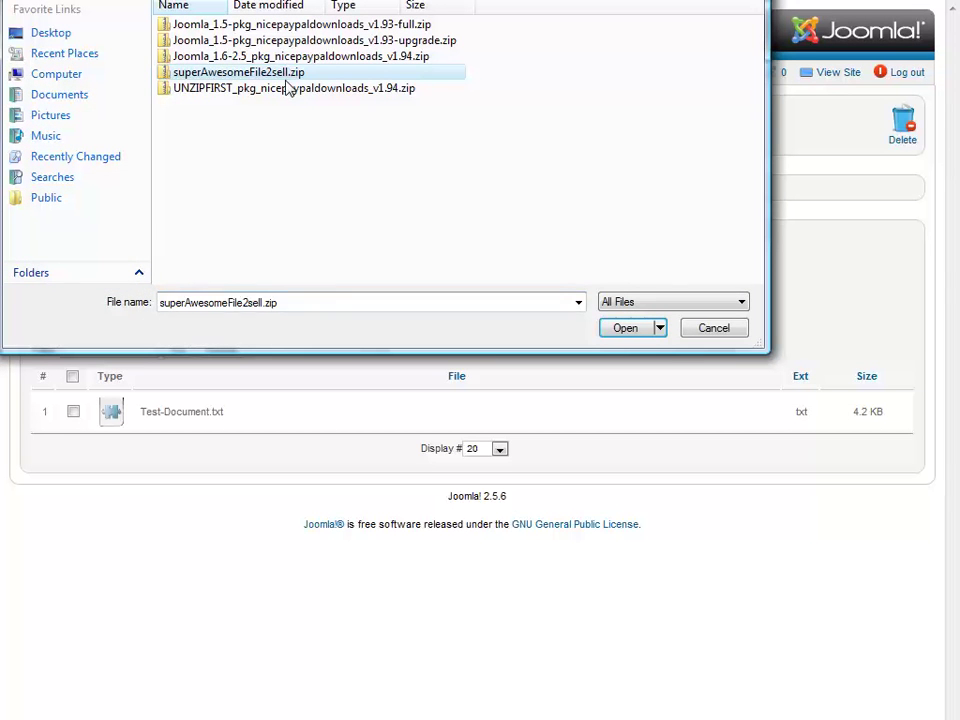
left_click(636, 333)
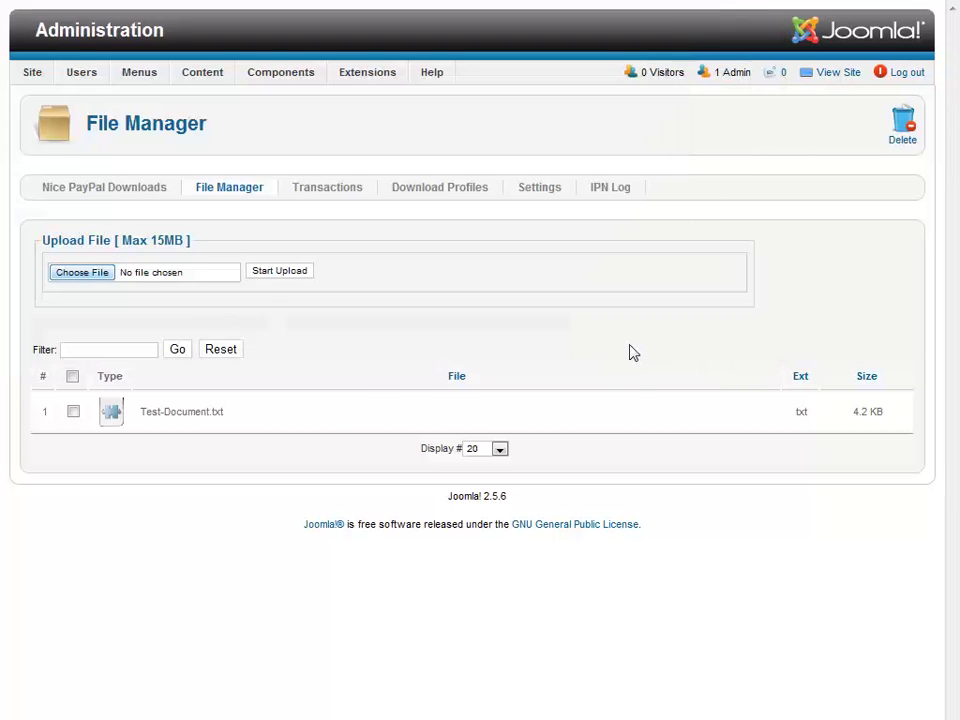
left_click(298, 272)
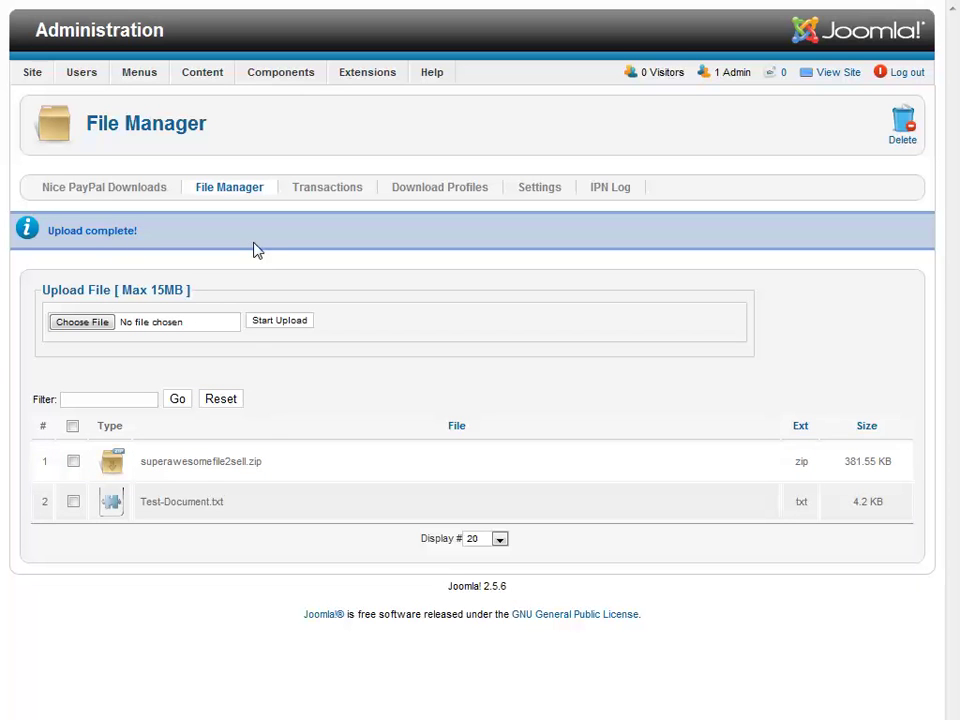
- Create a new Nice PayPal Downloads item named Super Awesome File with a price of 19.95
left_click(110, 190)
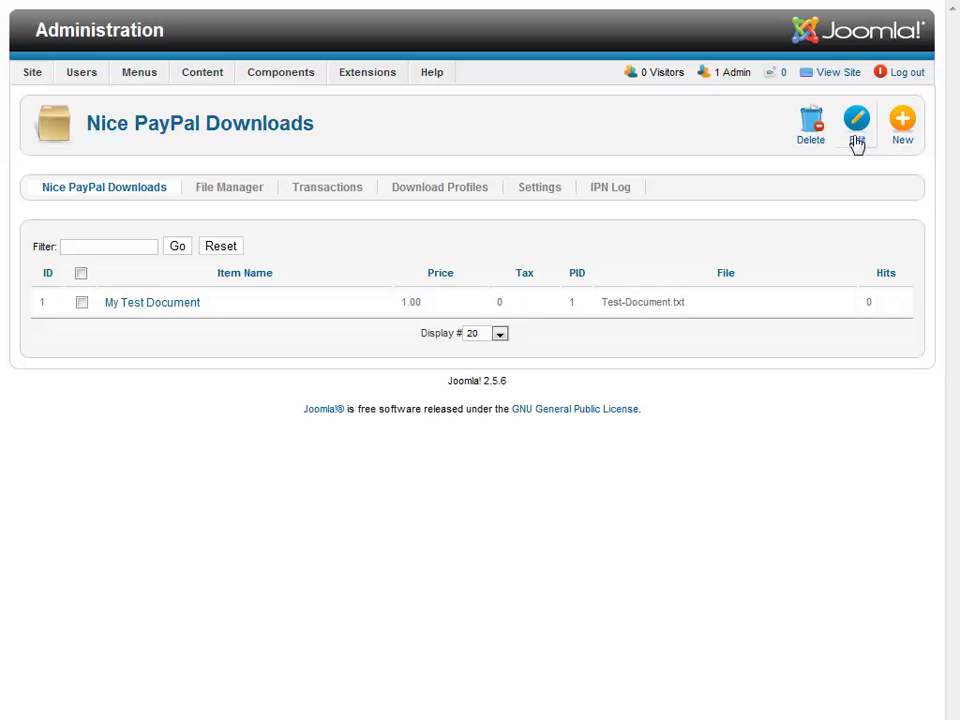
left_click(907, 138)
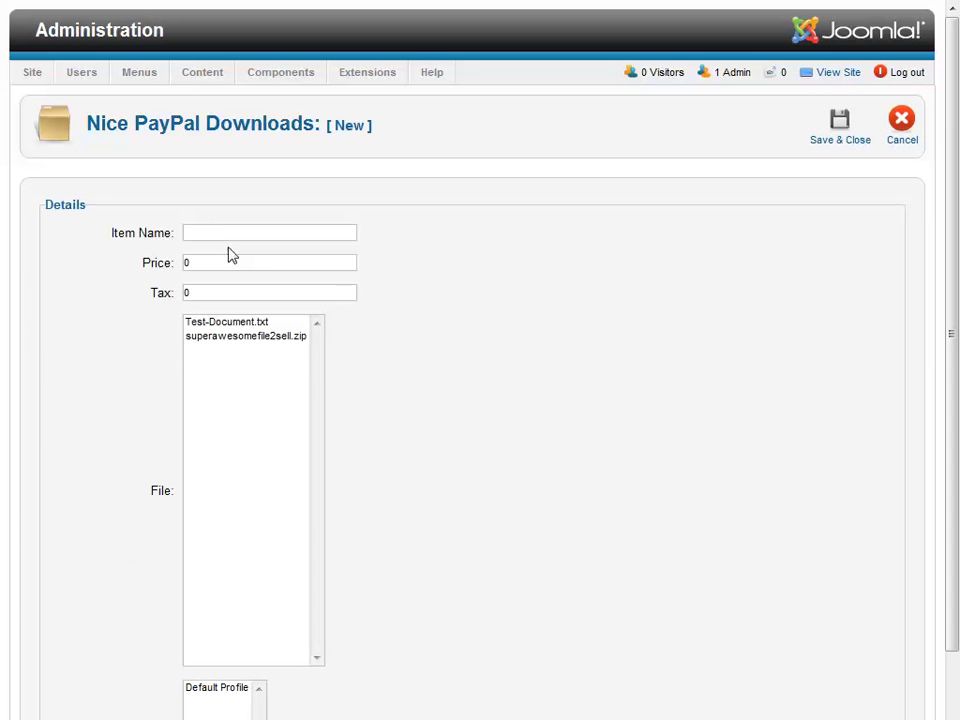
left_click(231, 227)
type("Su")
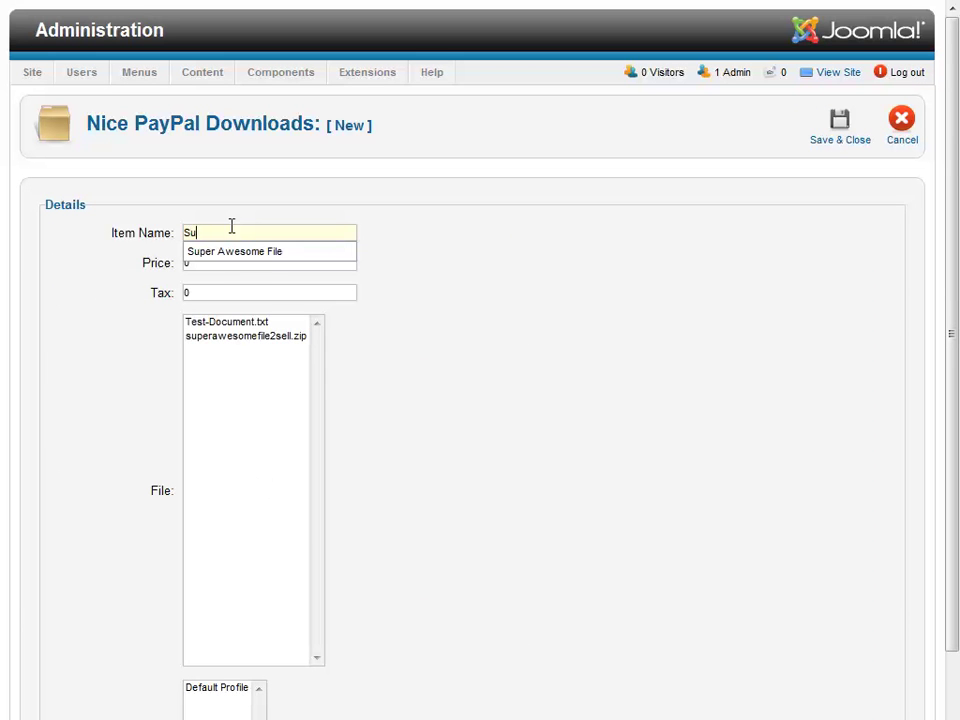
type("per Awesome File")
left_click(386, 289)
double_click(259, 268)
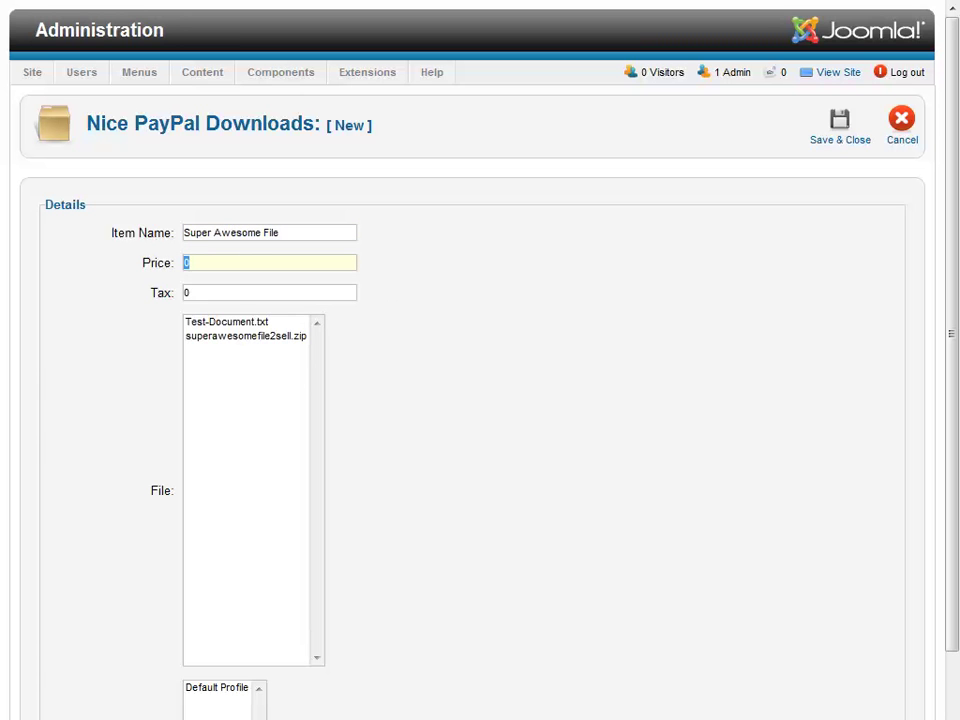
type("19.95")
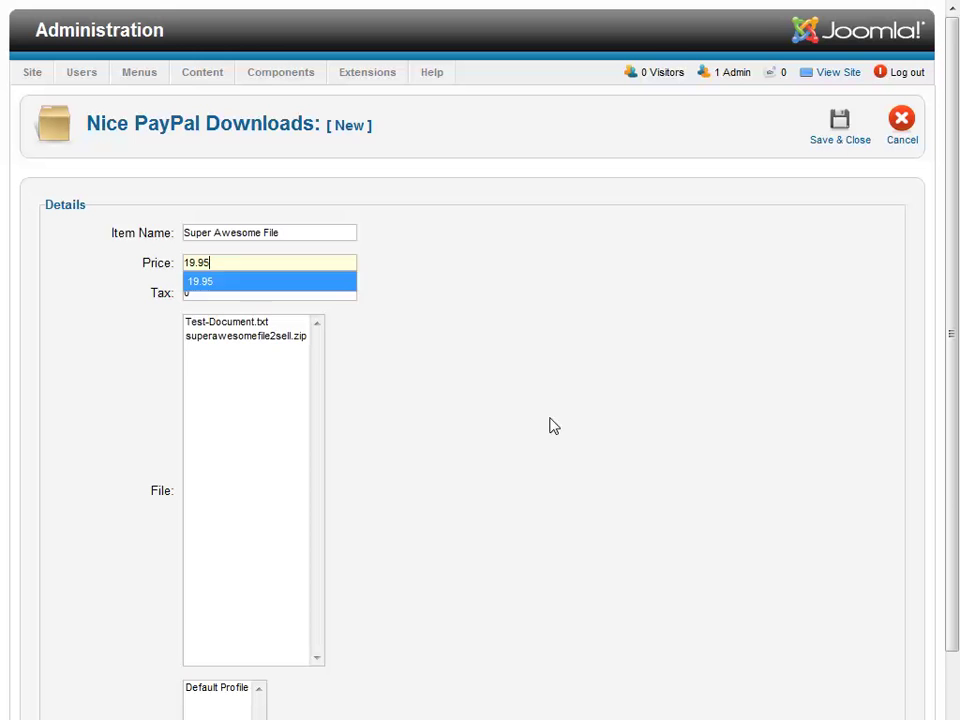
left_click(554, 426)
- Assign superawesomefile2sell.zip and the Default Profile to the new item, and save and close it
left_click(238, 337)
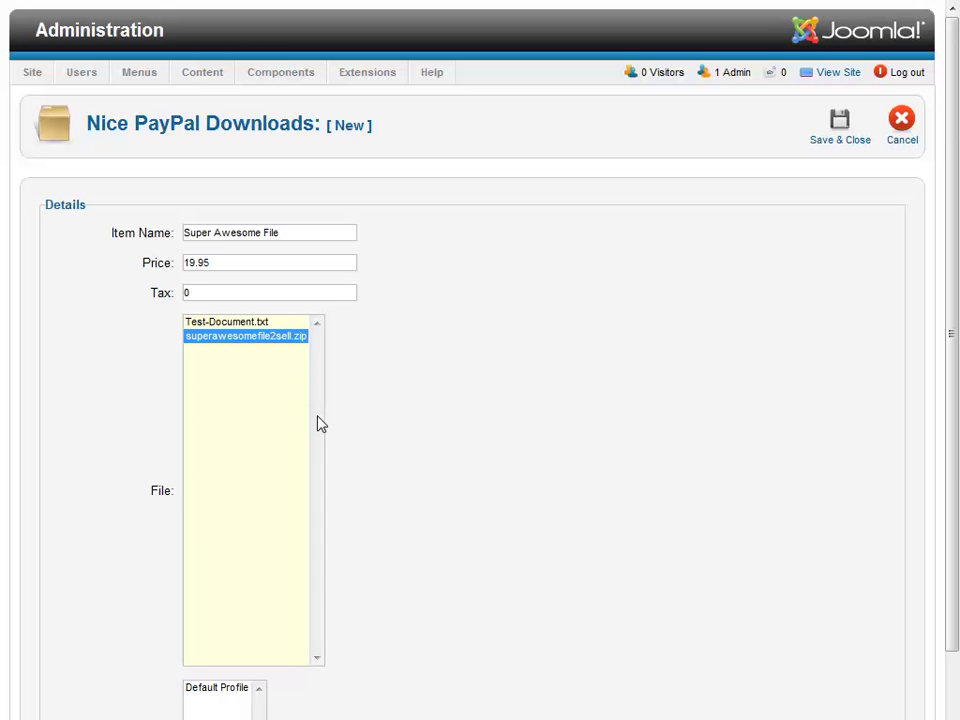
scroll(624, 421, "down", 3)
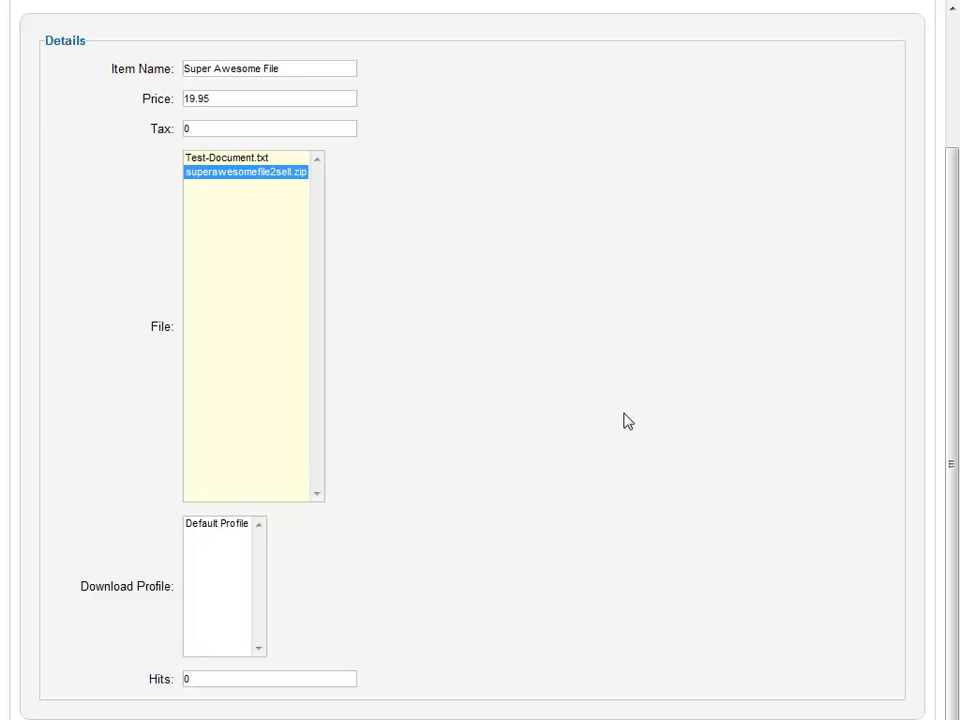
left_click(226, 526)
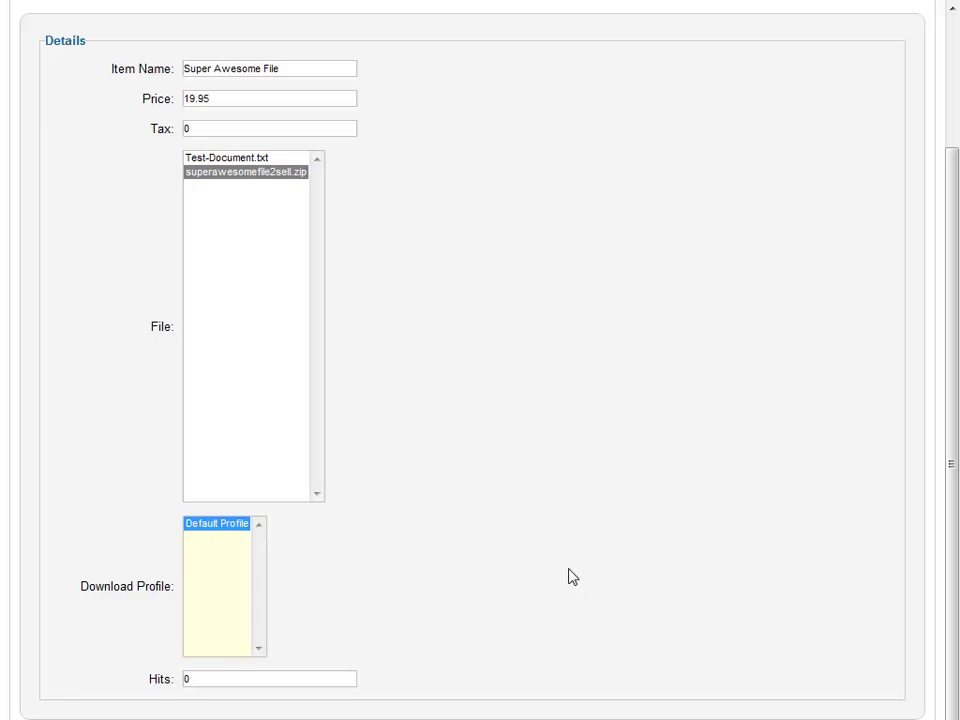
scroll(709, 615, "up", 3)
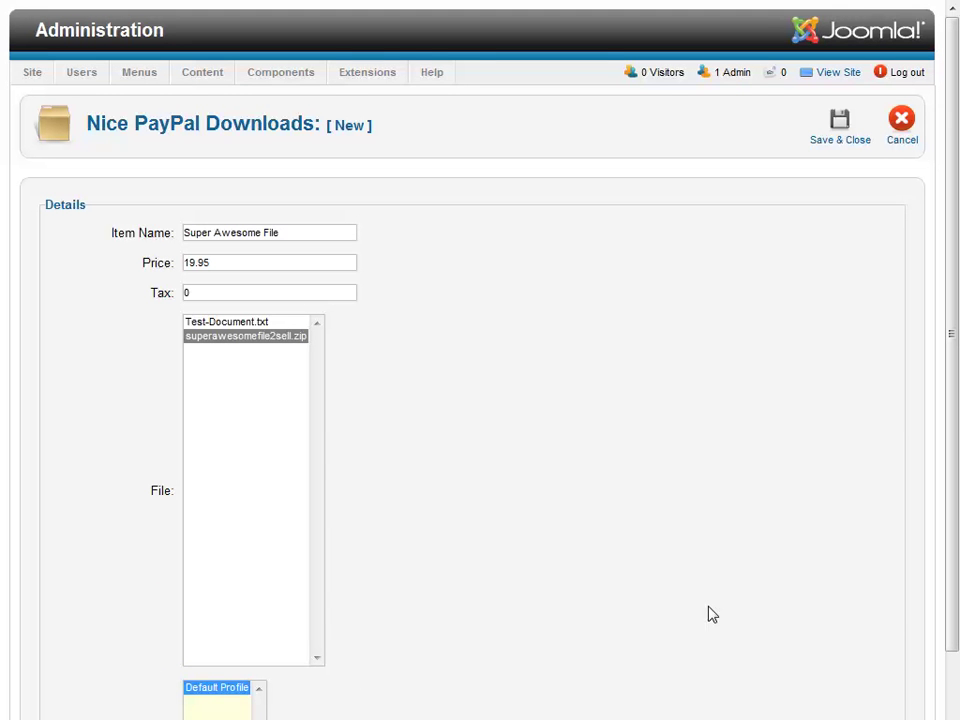
left_click(845, 148)
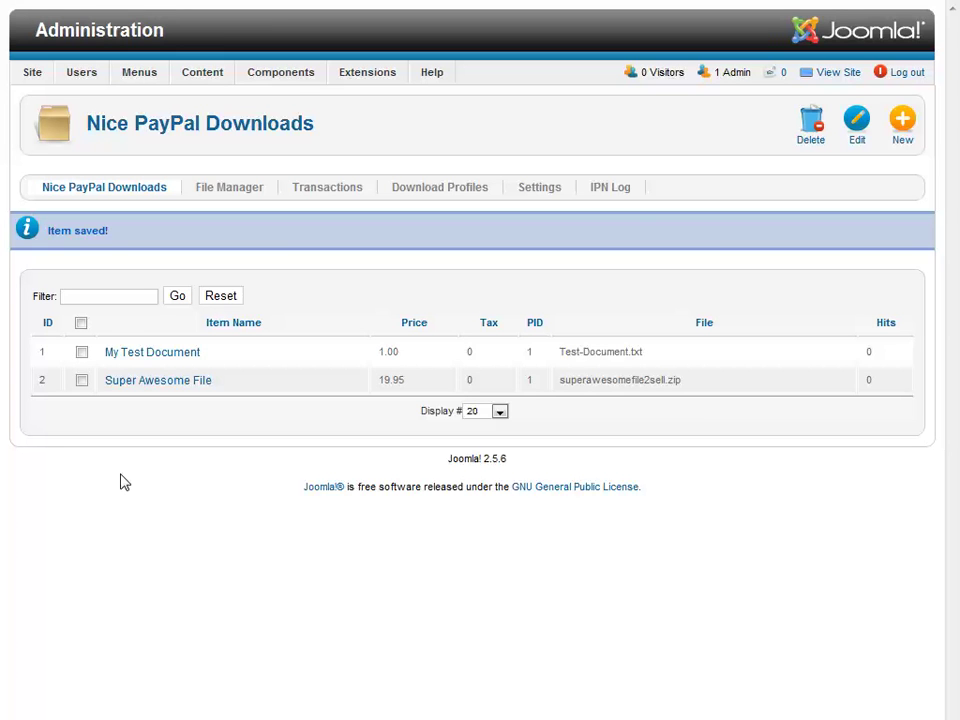
- Note the Super Awesome File item's ID and start a featured article titled "My Super Awesome File For Sale!!!"
double_click(41, 380)
mouse_move(277, 82)
mouse_move(225, 83)
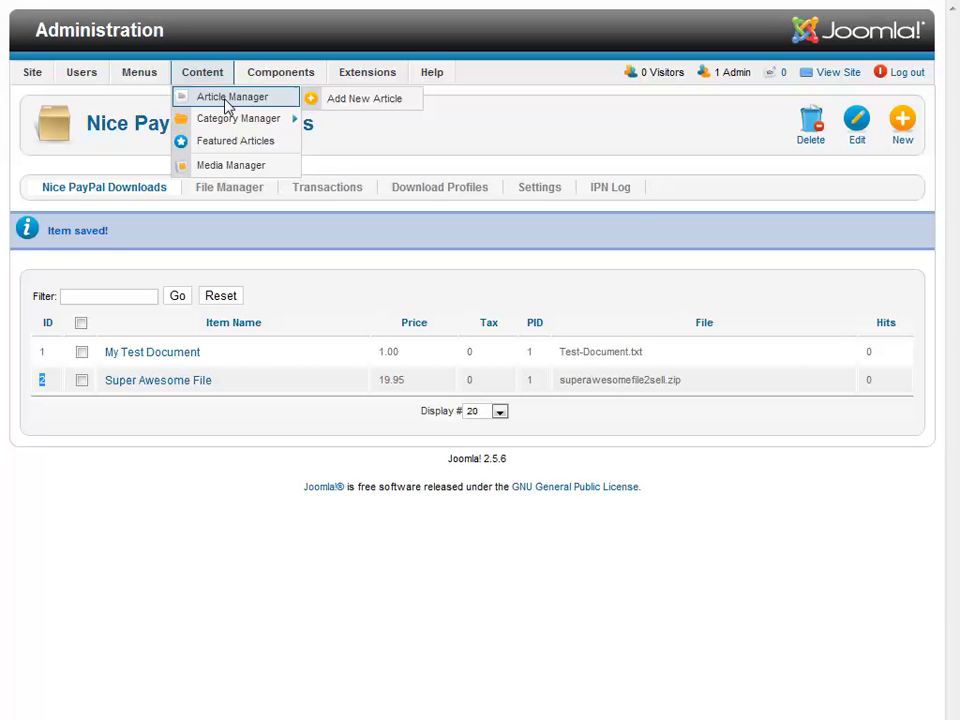
left_click(226, 101)
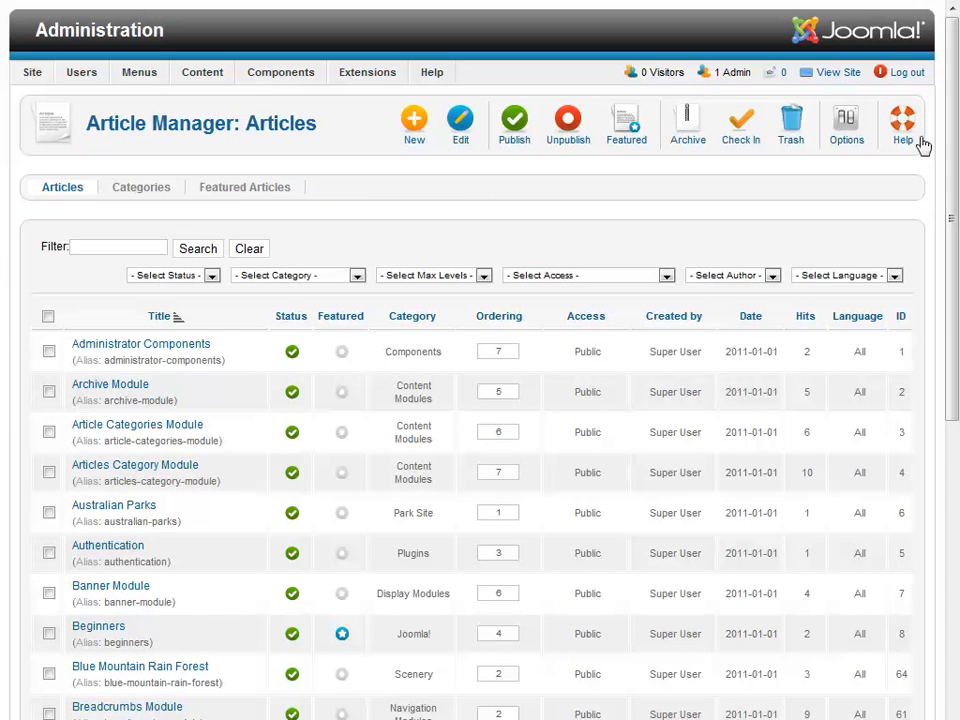
left_click(414, 128)
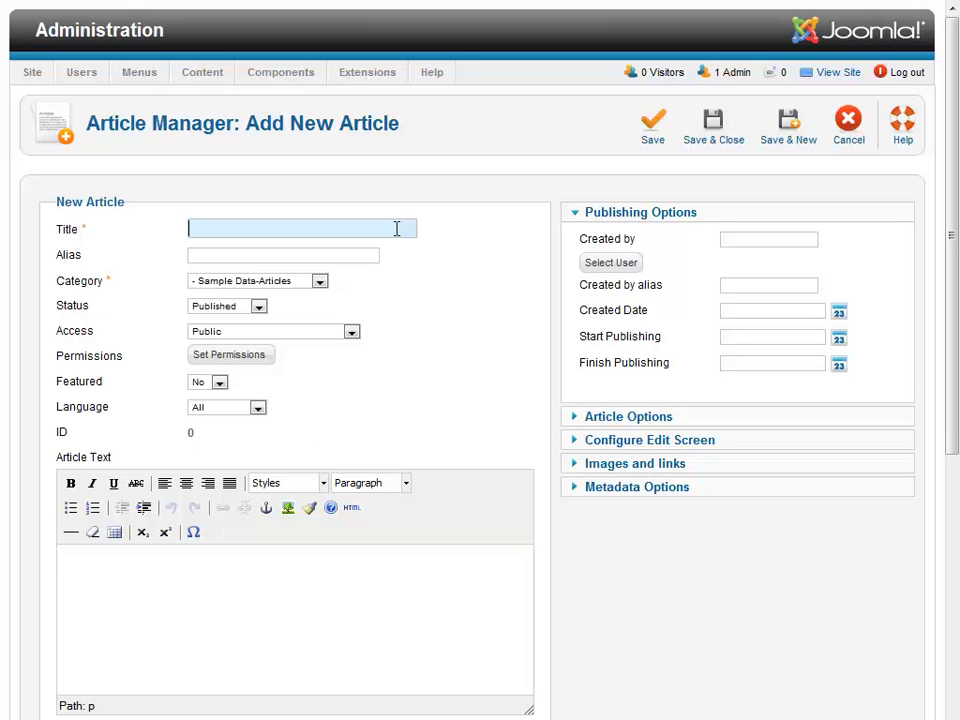
type("My Super Aw")
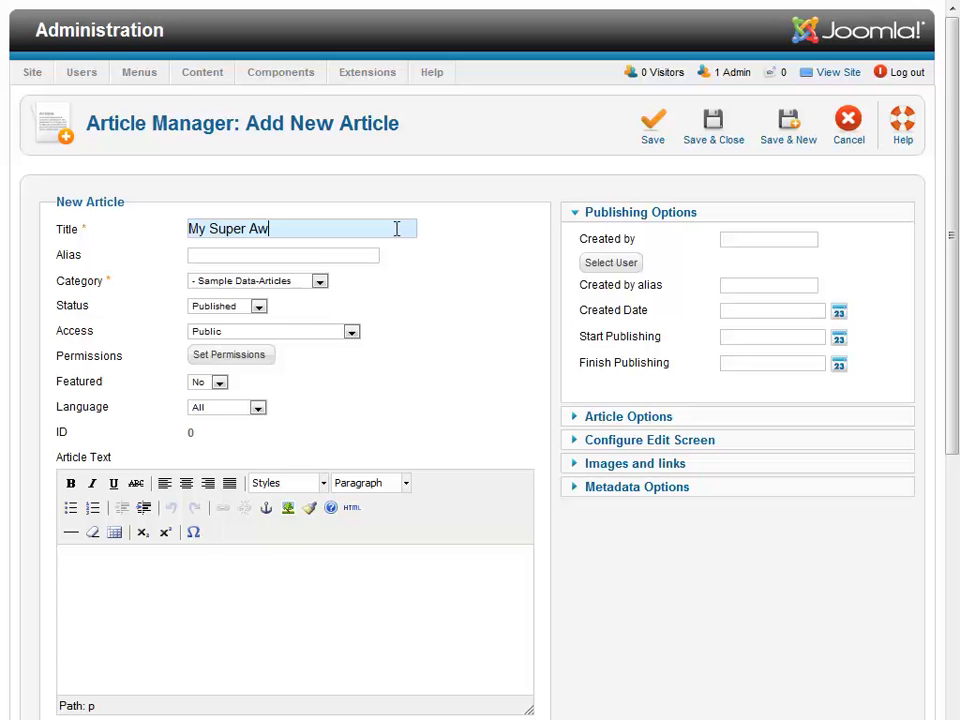
type("esome file")
key("BackSpace")
key("BackSpace")
key("BackSpace")
key("BackSpace")
type("Fiel")
key("BackSpace")
key("BackSpace")
type("le For ")
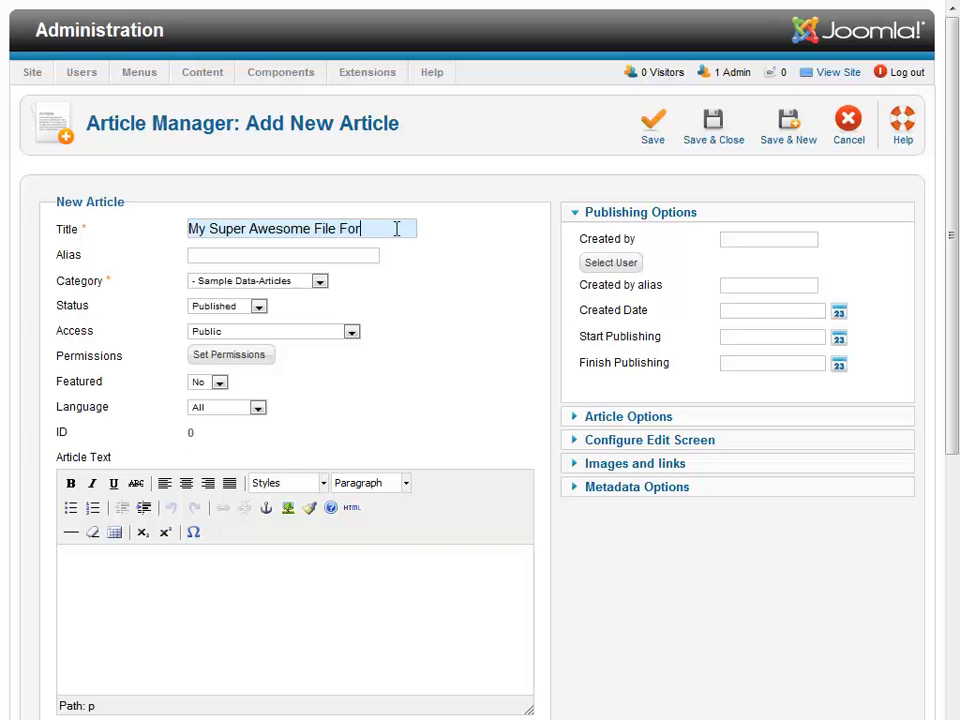
type("Sale!!!")
left_click(201, 384)
left_click(209, 410)
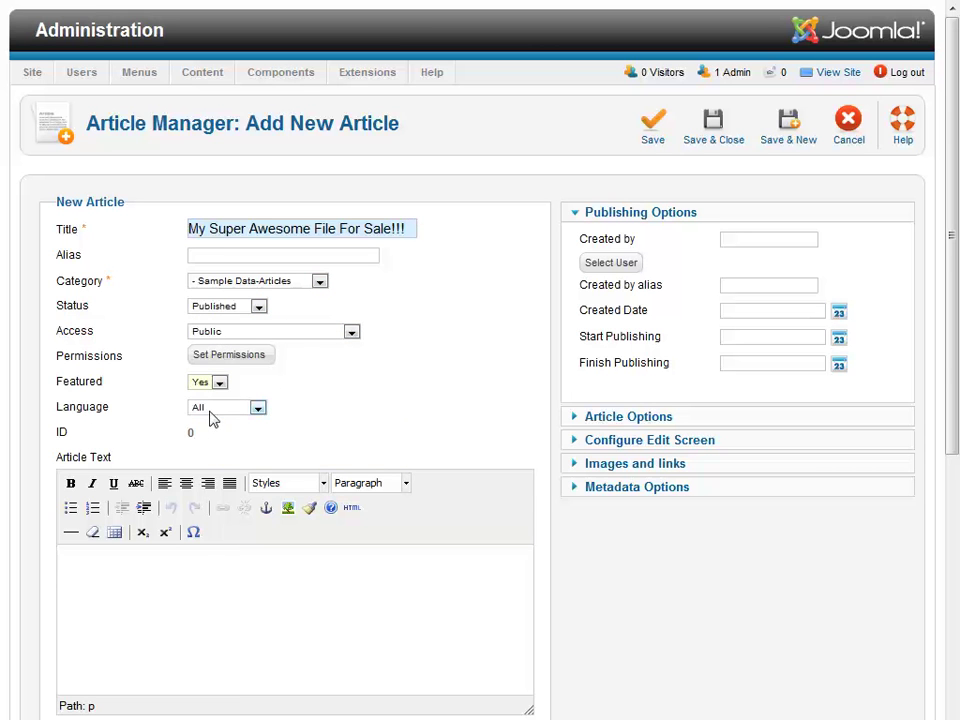
- Enter the button tag {nicedownloads:2} as the article text and save the article
left_click(212, 580)
type("{nicedownloads")
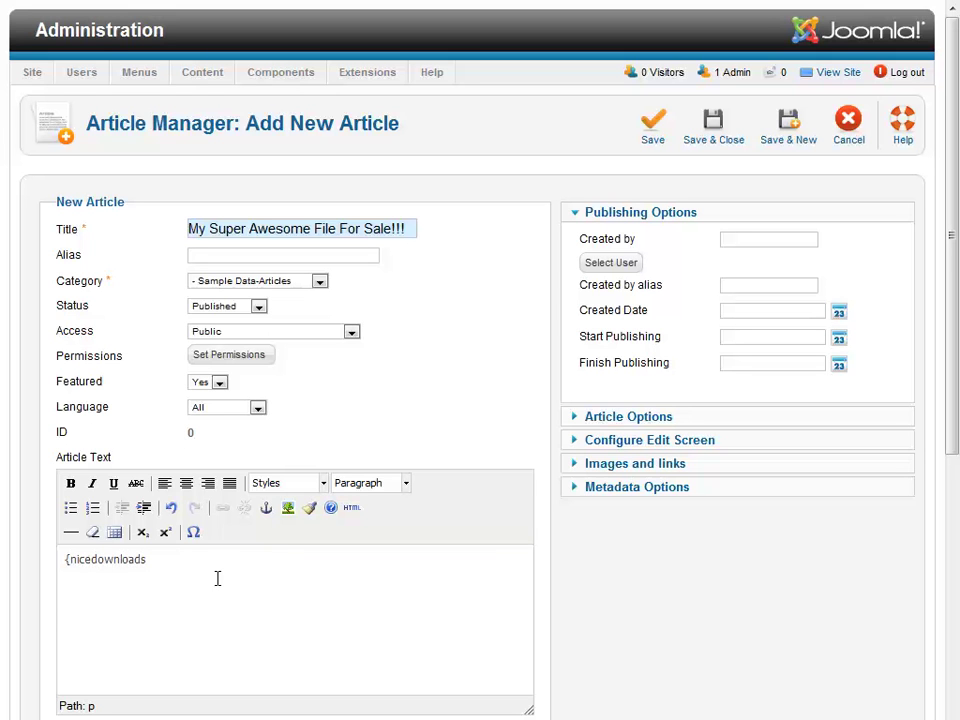
type(":2}")
left_click(650, 133)
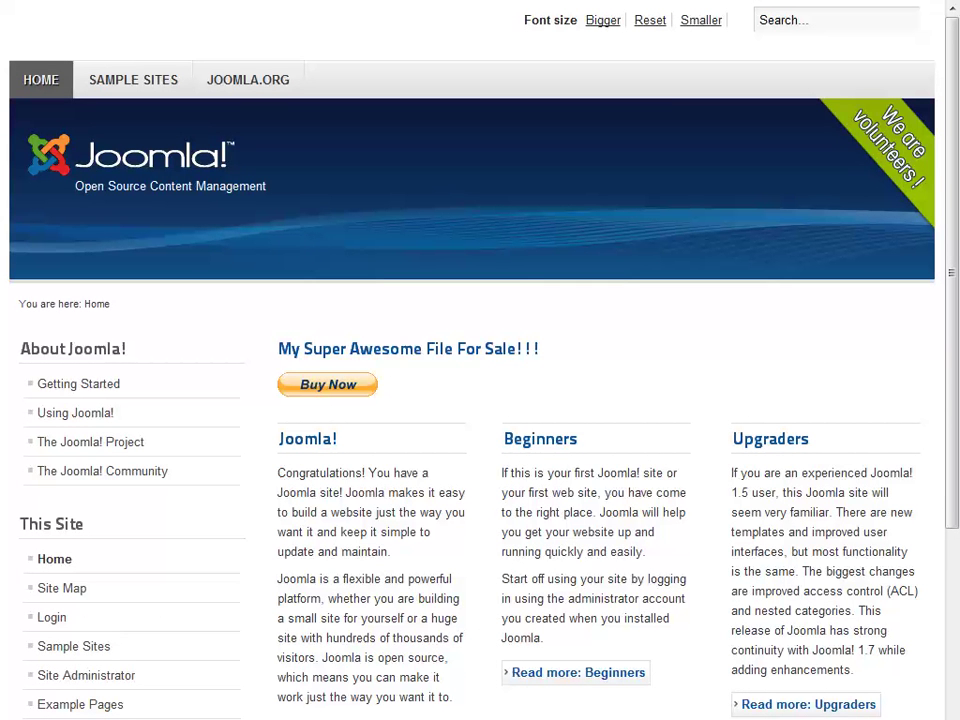
- Start the purchase of the file from the "My Super Awesome File For Sale!!!" article on the site's home page
triple_click(435, 348)
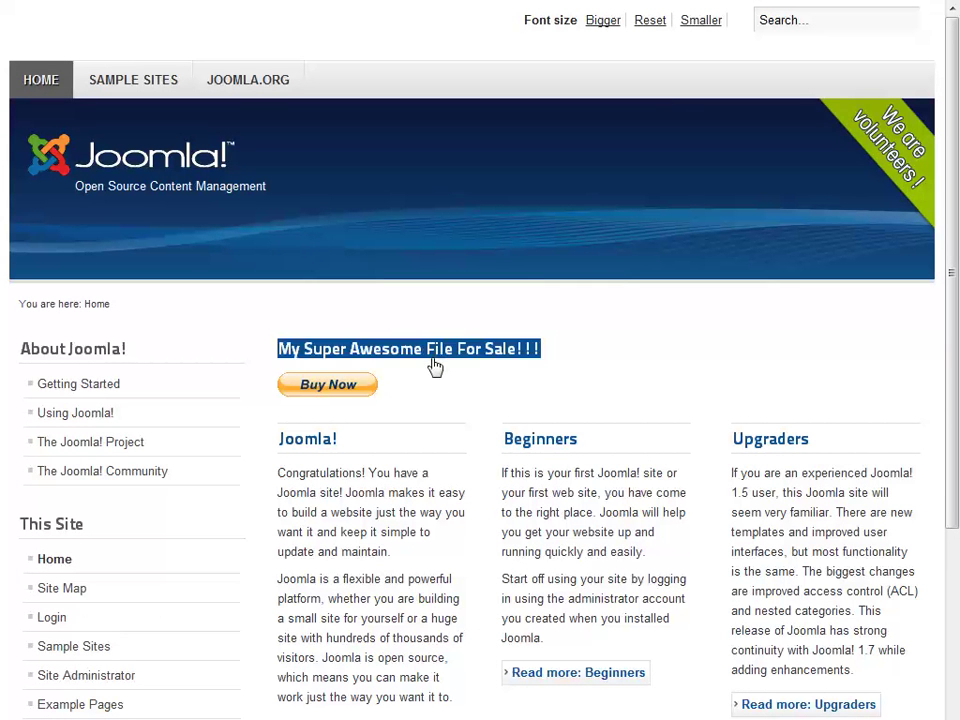
left_click(435, 368)
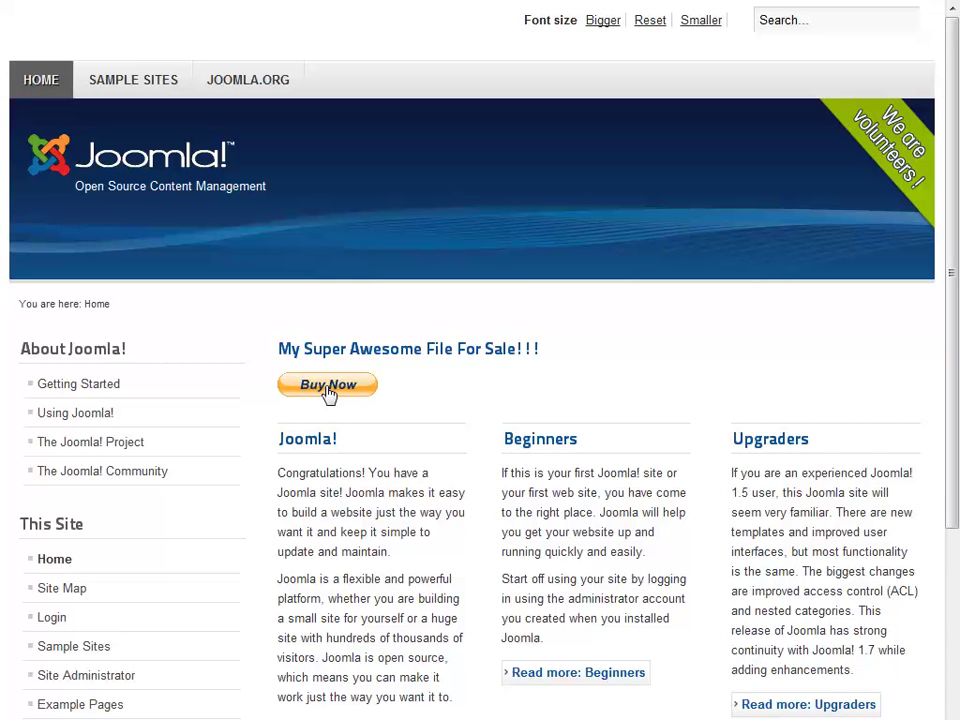
left_click(330, 388)
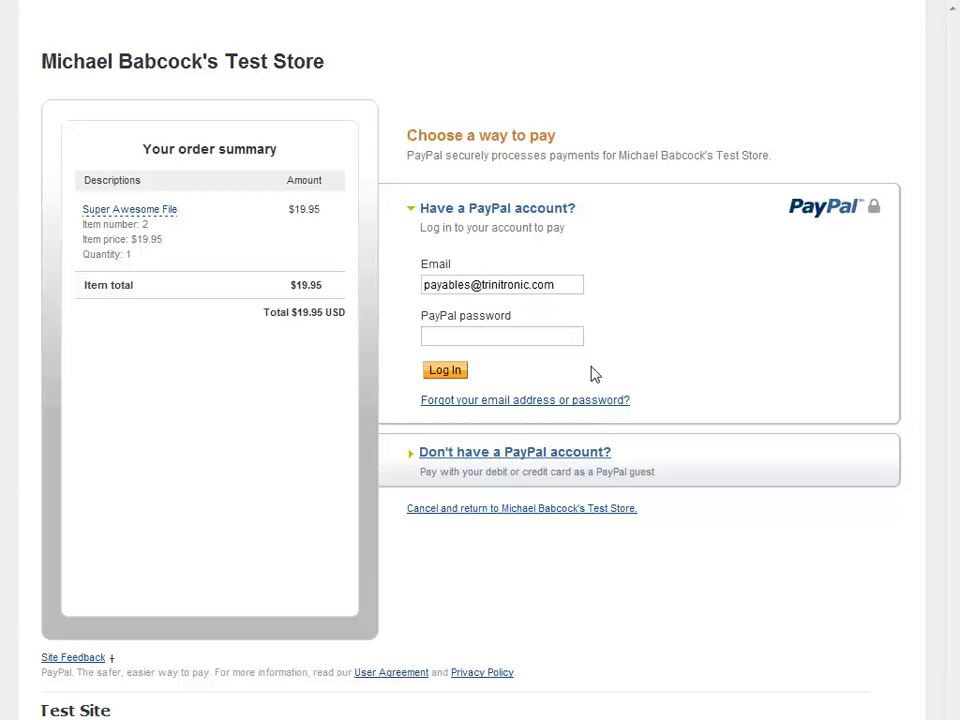
- Replace the prefilled PayPal login e-mail with the test buyer account's e-mail address
left_click_drag(579, 274, 364, 274)
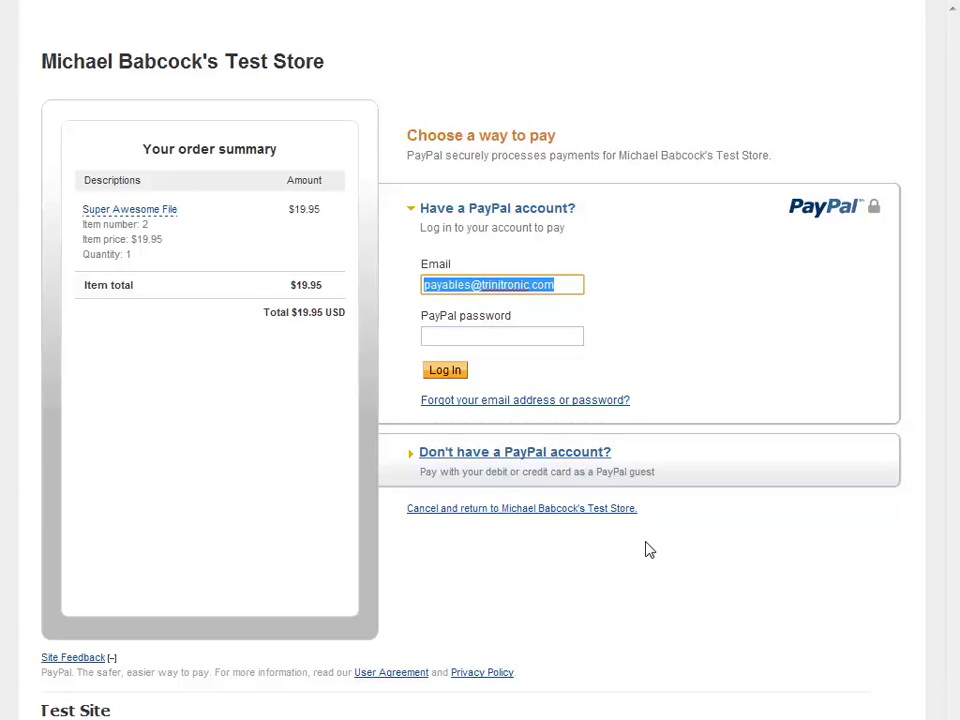
type("buy")
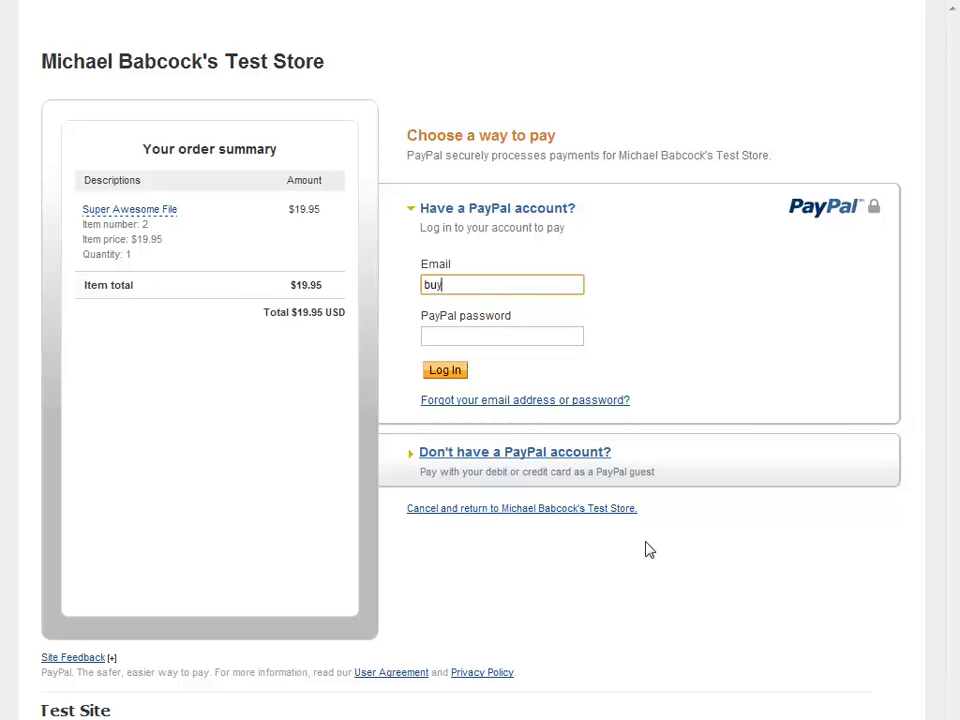
key("BackSpace")
key("BackSpace")
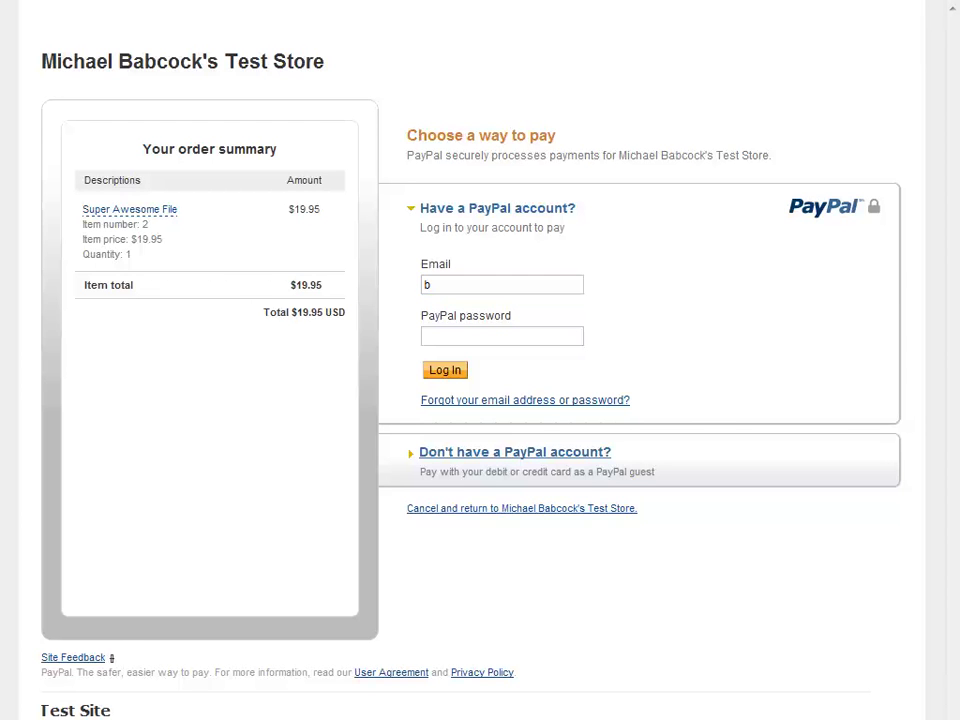
double_click(436, 278)
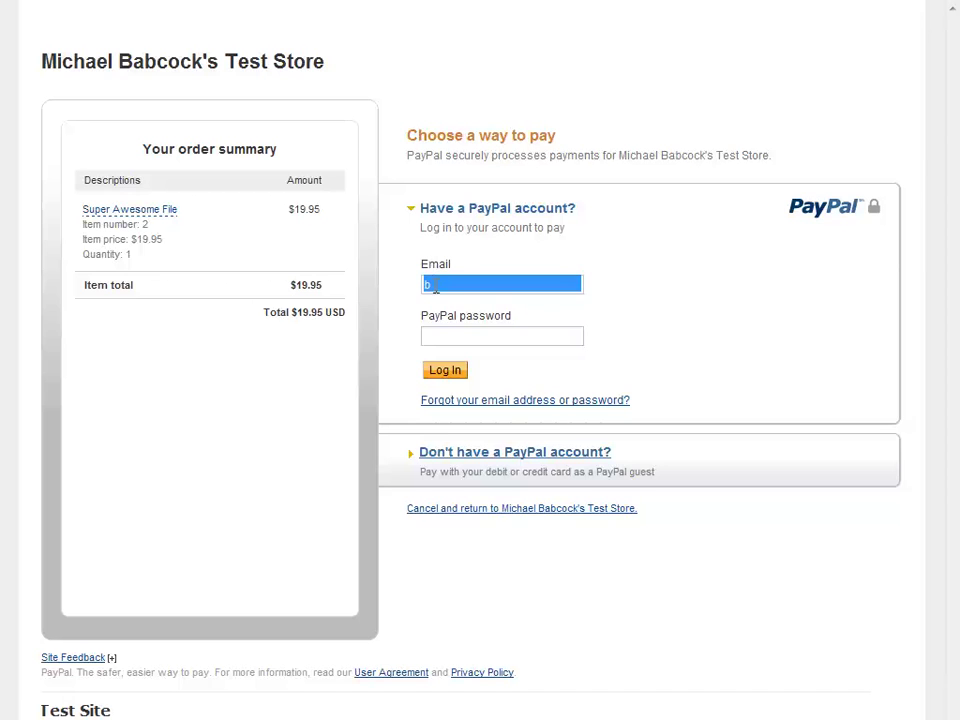
left_click(448, 288)
left_click_drag(448, 288, 370, 293)
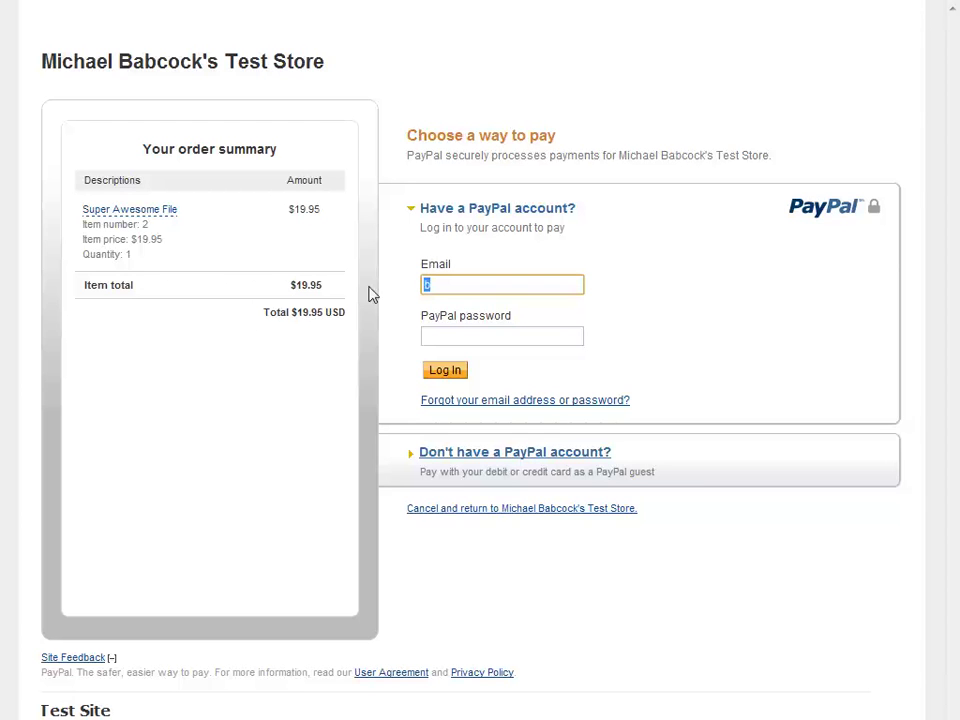
key("ctrl+v")
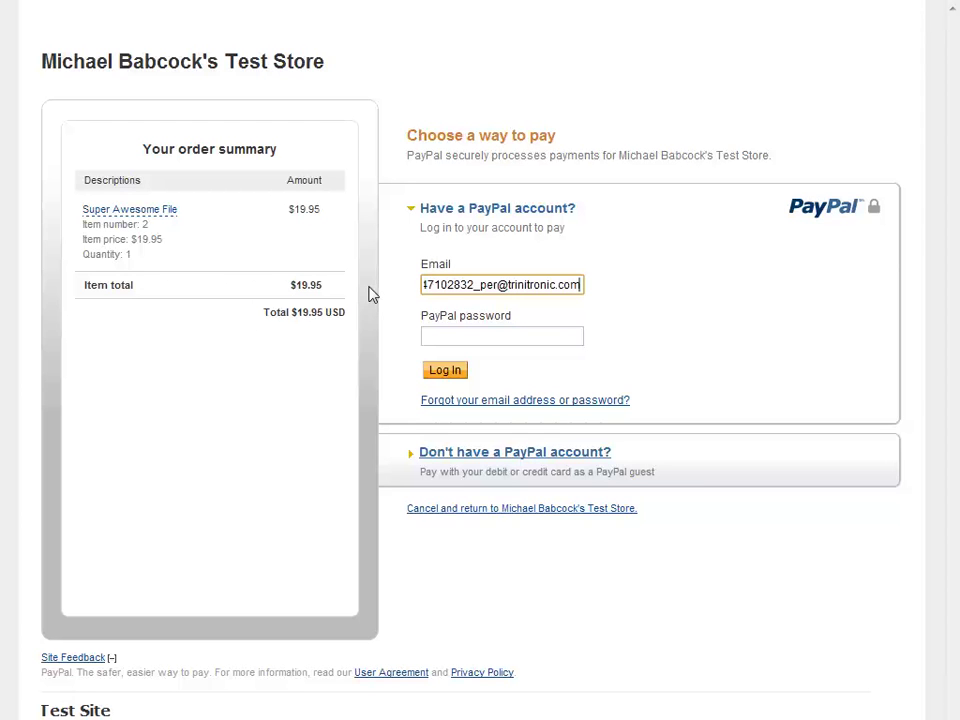
- Enter the test buyer's PayPal password to log in, and pay for the Super Awesome File order
left_click(474, 340)
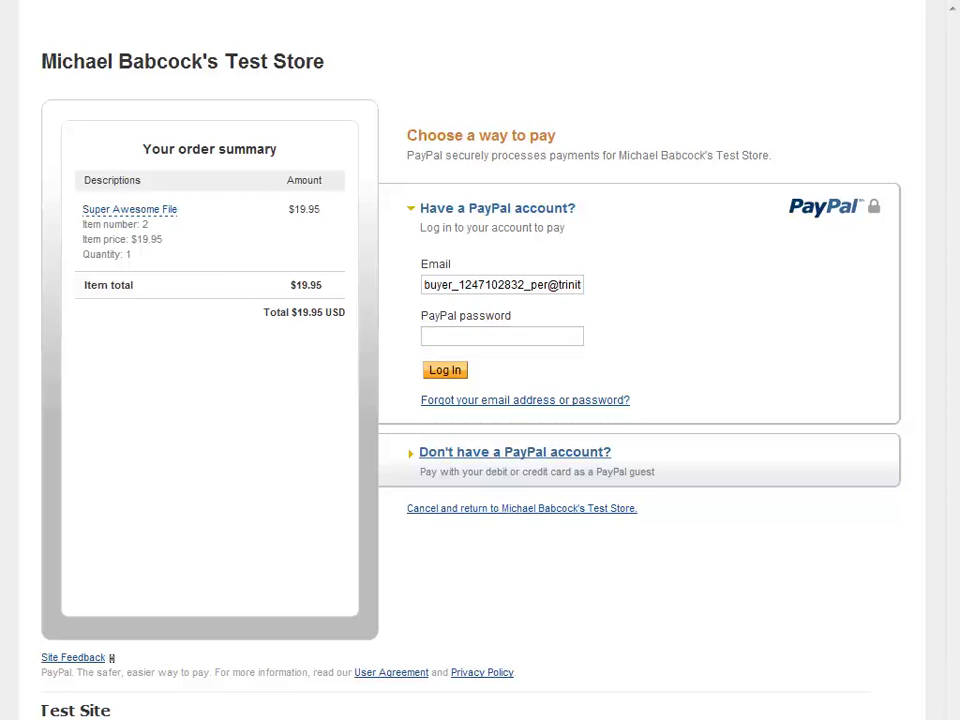
left_click(457, 337)
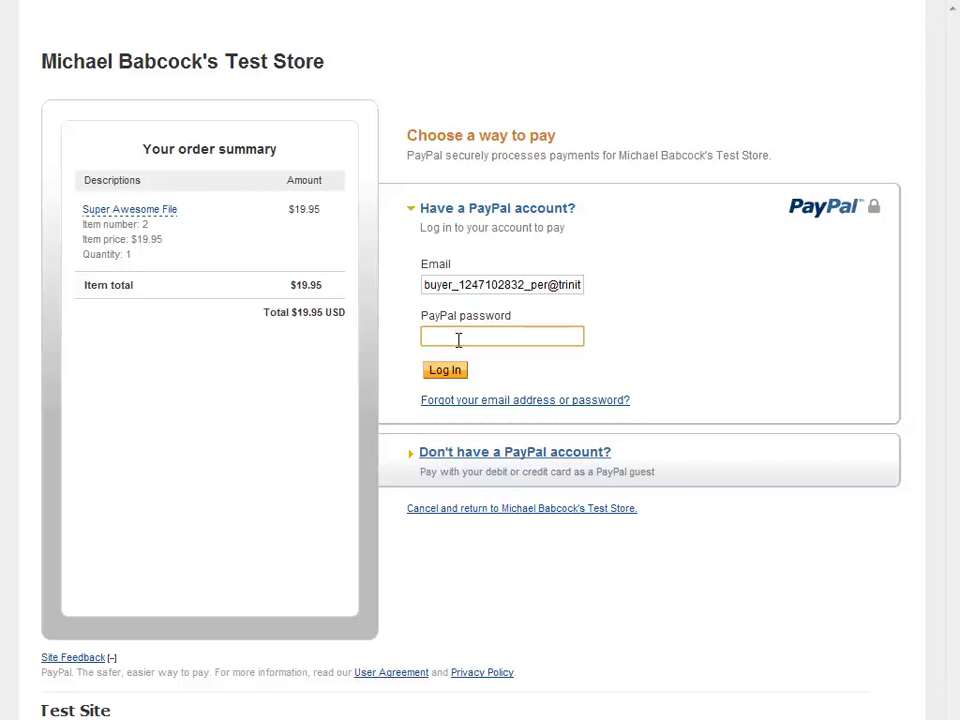
key("ctrl+v")
left_click(445, 371)
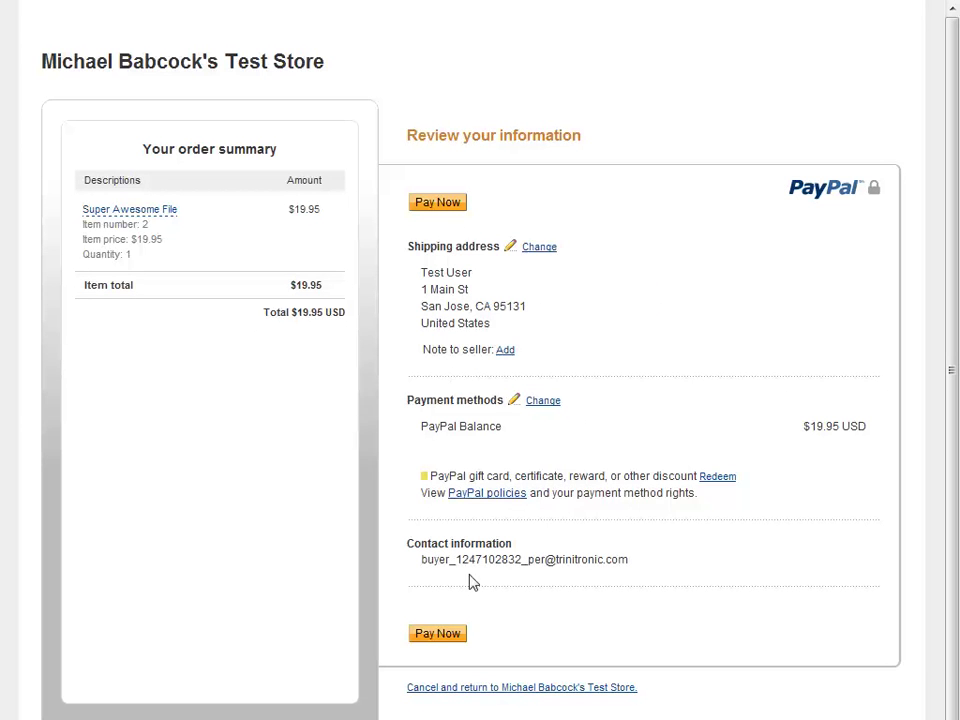
left_click(437, 632)
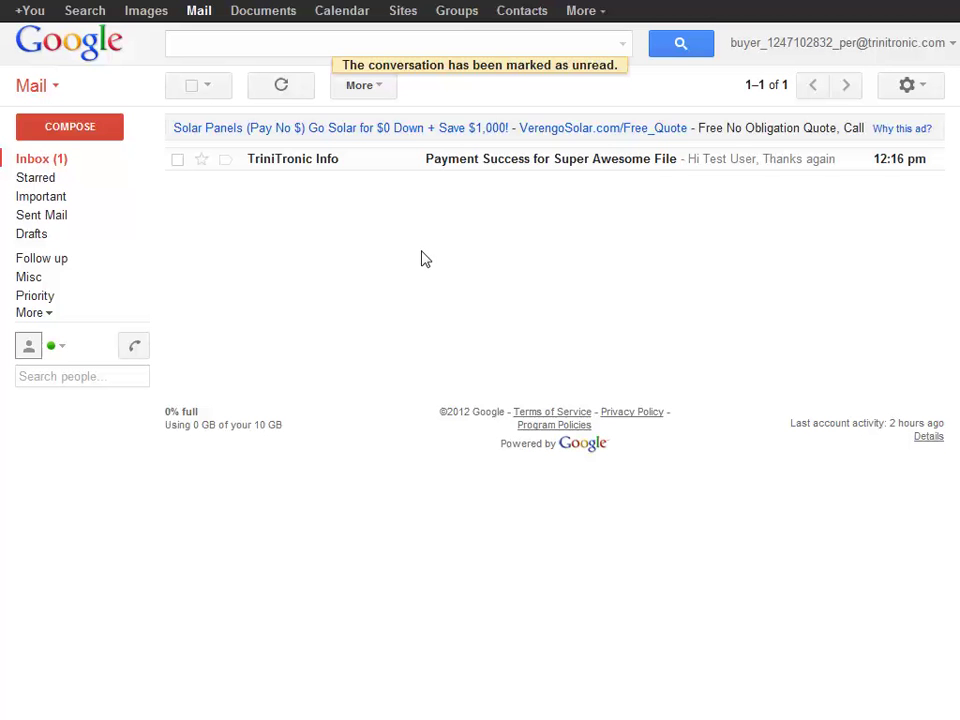
- Open the "Payment Success for Super Awesome File" e-mail in the buyer's Gmail inbox and download the file from its linked page
left_click(534, 164)
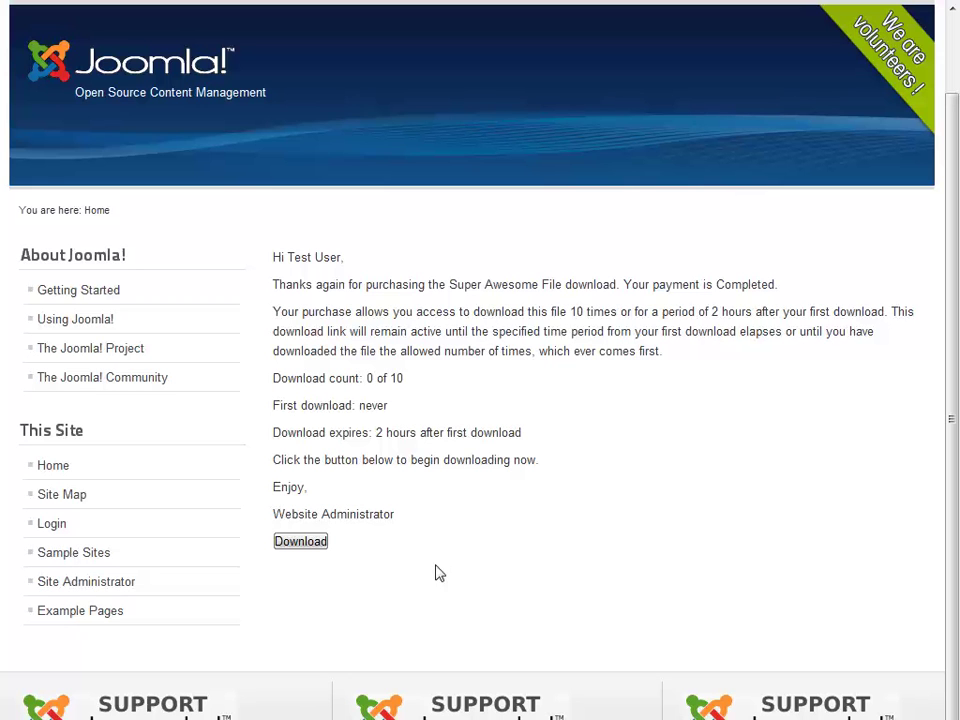
left_click(316, 553)
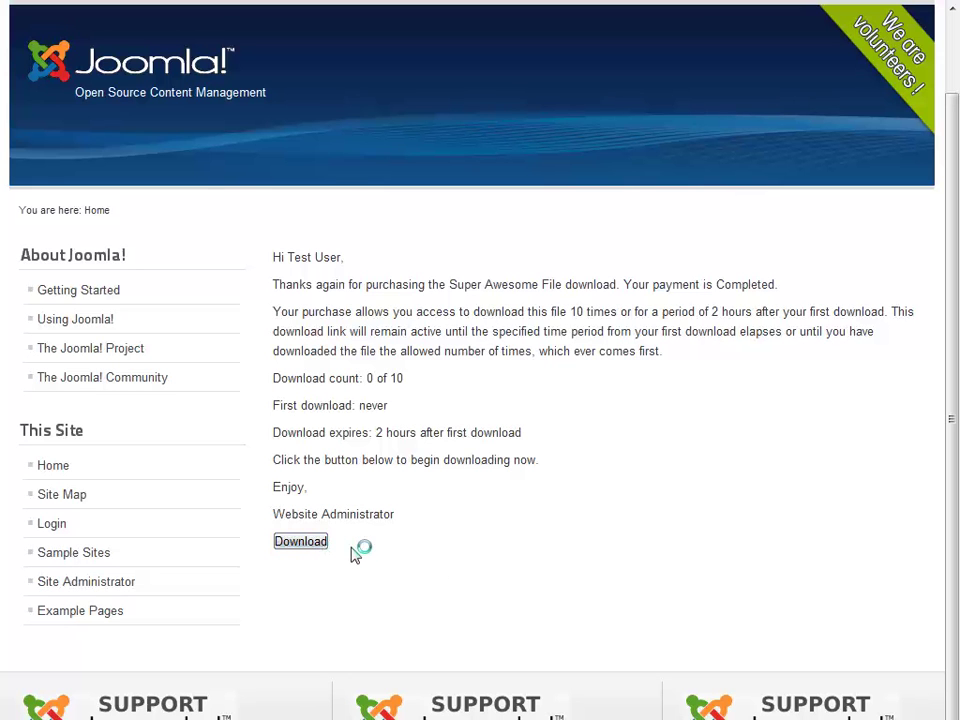